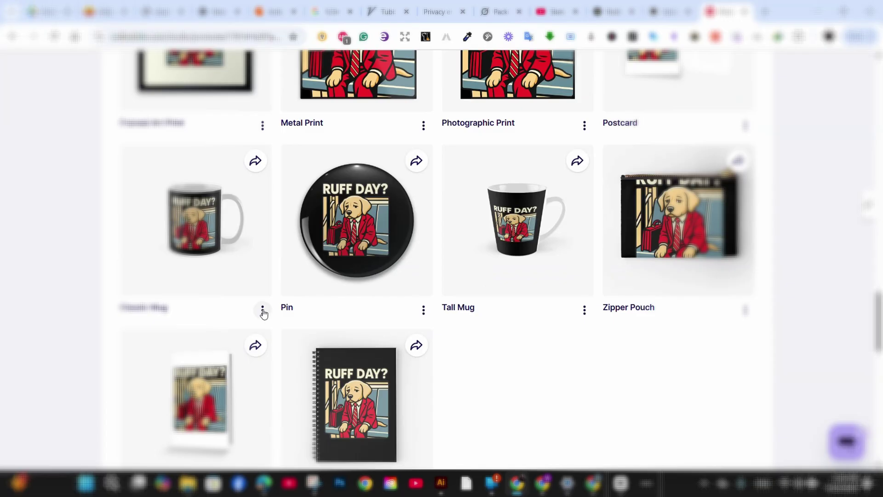
Open the Classic Mug's Download images view and scroll through the Ruff Day photos.
left_click(262, 309)
left_click(294, 335)
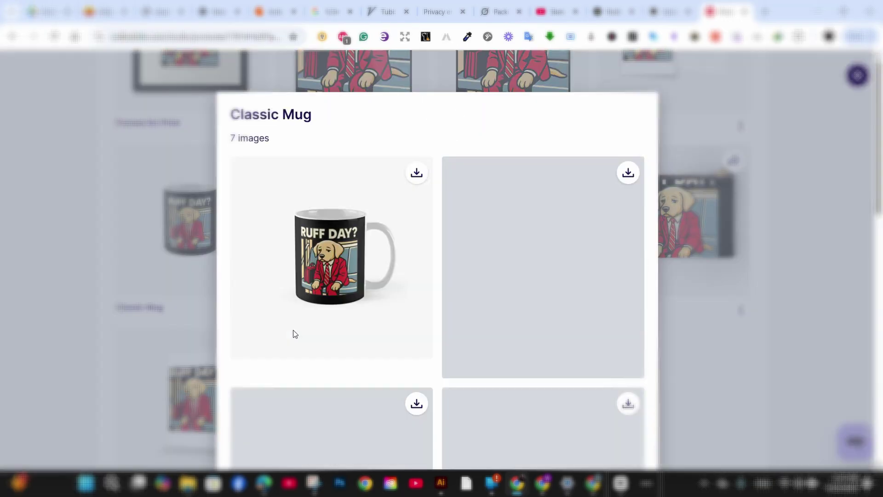
scroll(505, 244, "down", 6)
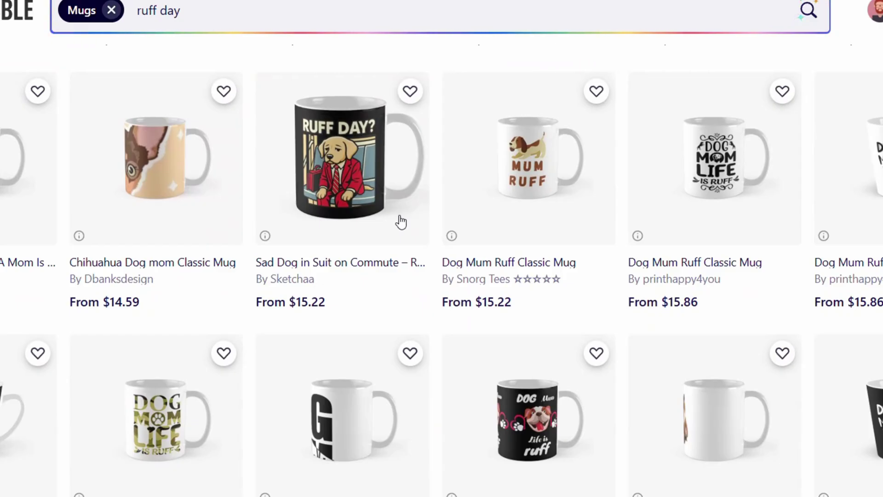
scroll(401, 223, "down", 10)
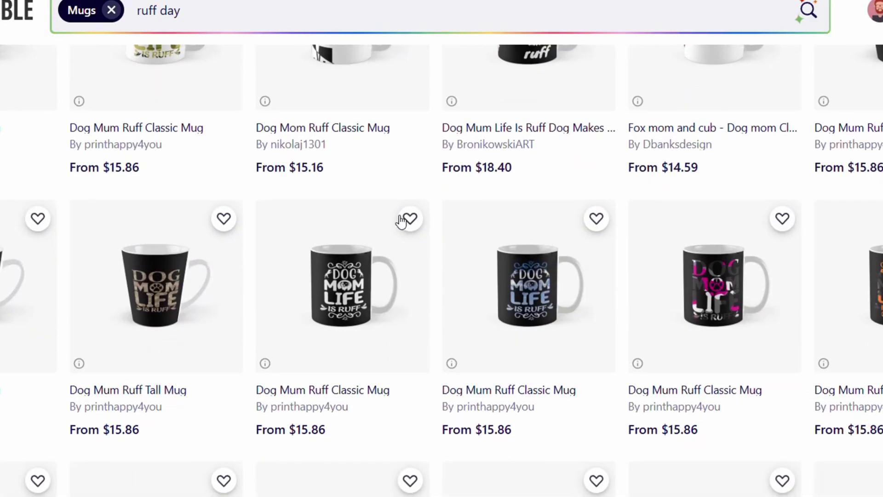
scroll(401, 222, "down", 5)
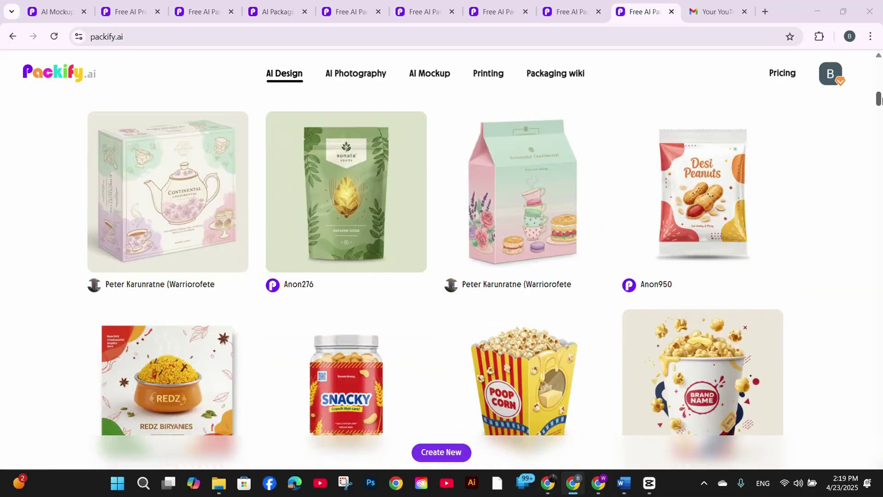
scroll(442, 269, "down", 20)
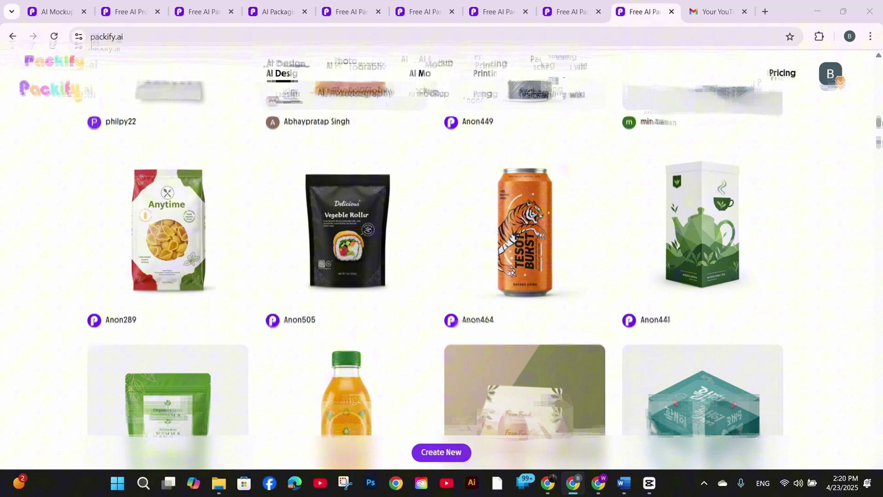
scroll(441, 269, "down", 16)
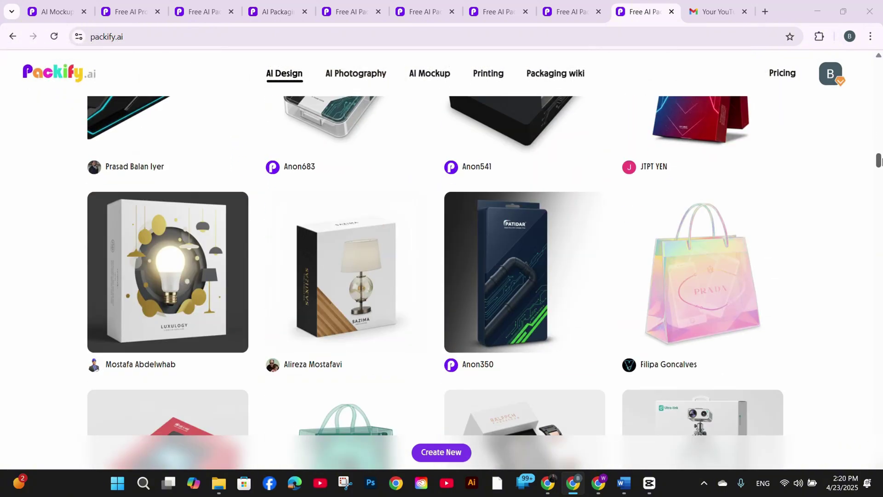
scroll(442, 269, "down", 3)
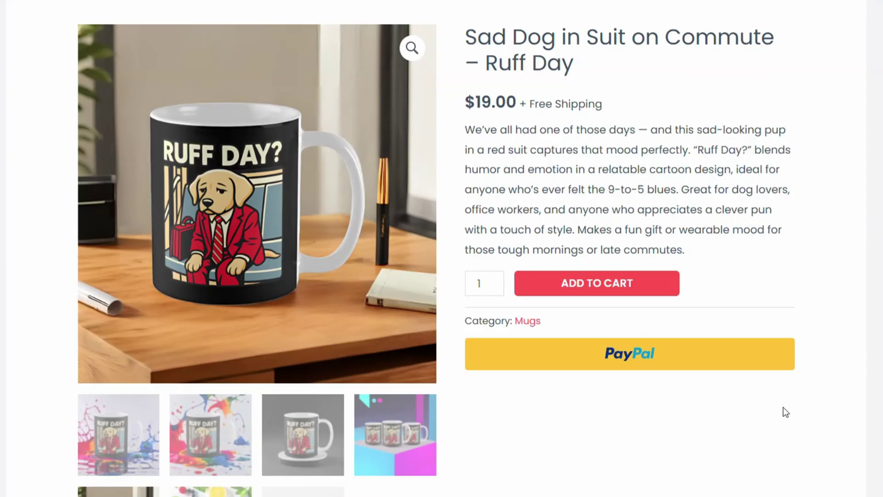
Make the first paint-splash thumbnail the main Ruff Day mug product image.
left_click(134, 436)
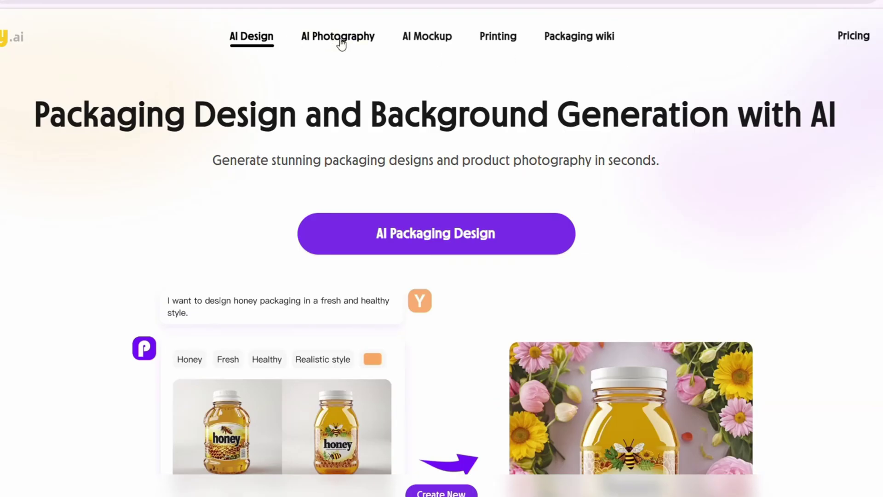
Go to AI Photography via AI Mockup and upload the Ruff Day mug image file.
left_click(429, 39)
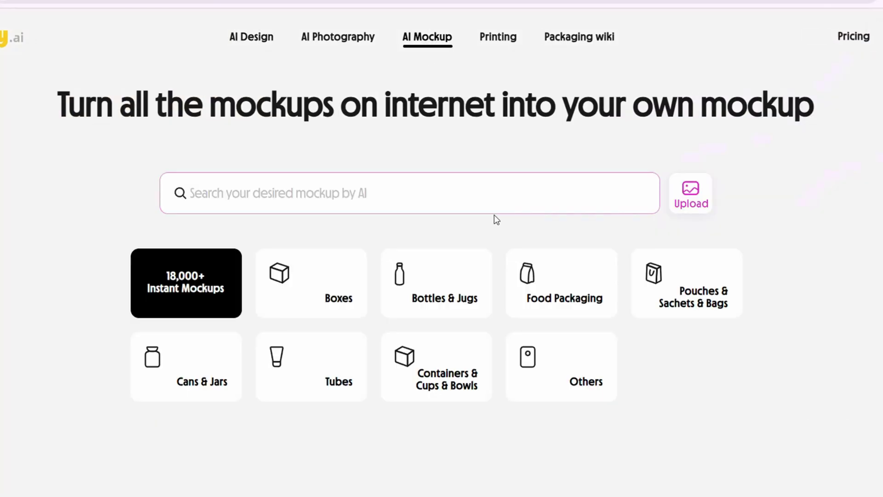
left_click(321, 37)
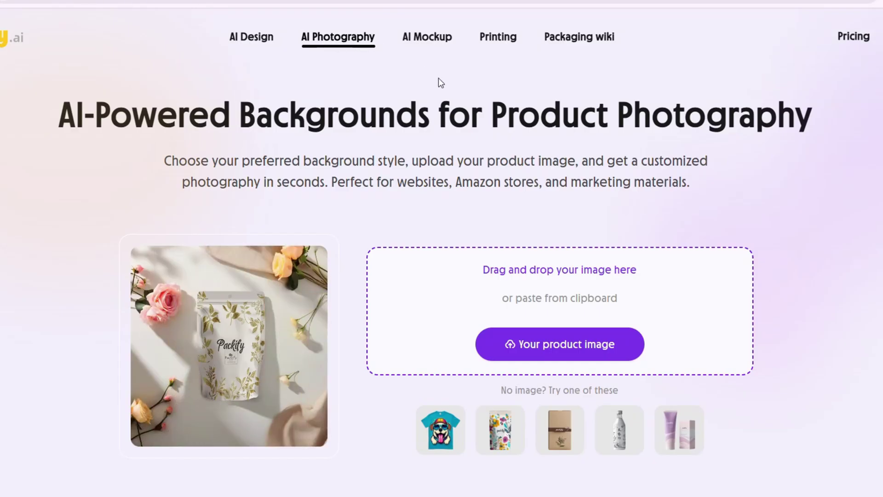
left_click(568, 361)
double_click(605, 173)
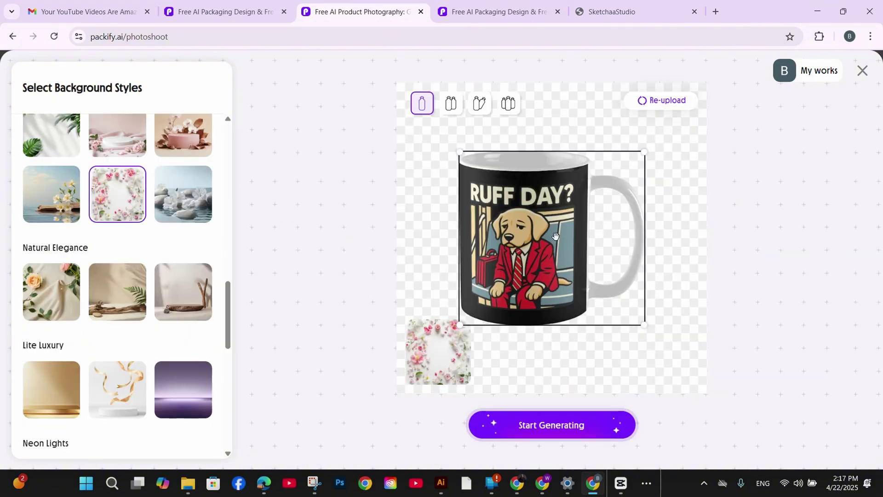
Nudge the mug, try stones and Lite Luxury, then generate on the sky-and-podium Plant background.
left_click_drag(558, 236, 588, 222)
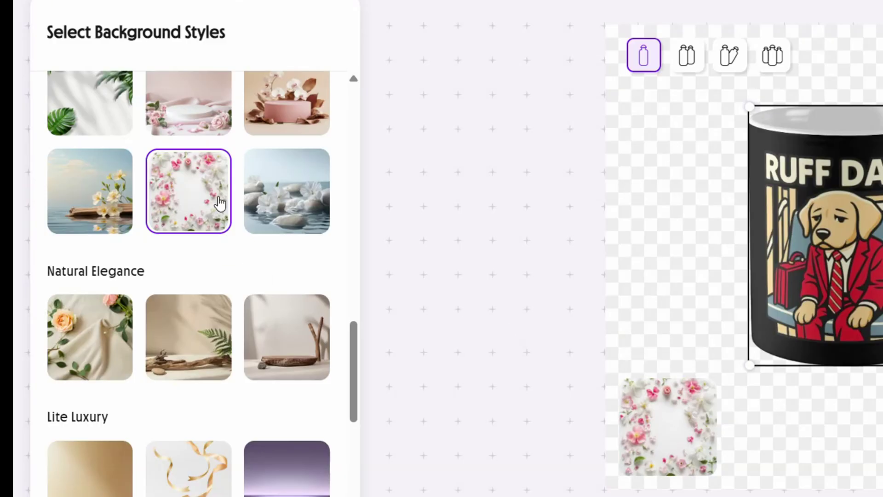
left_click(258, 198)
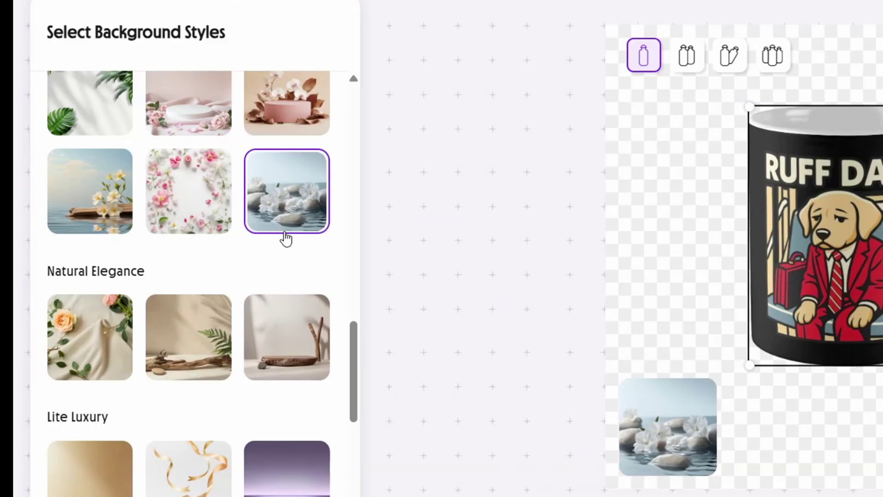
scroll(285, 237, "down", 2)
left_click(322, 401)
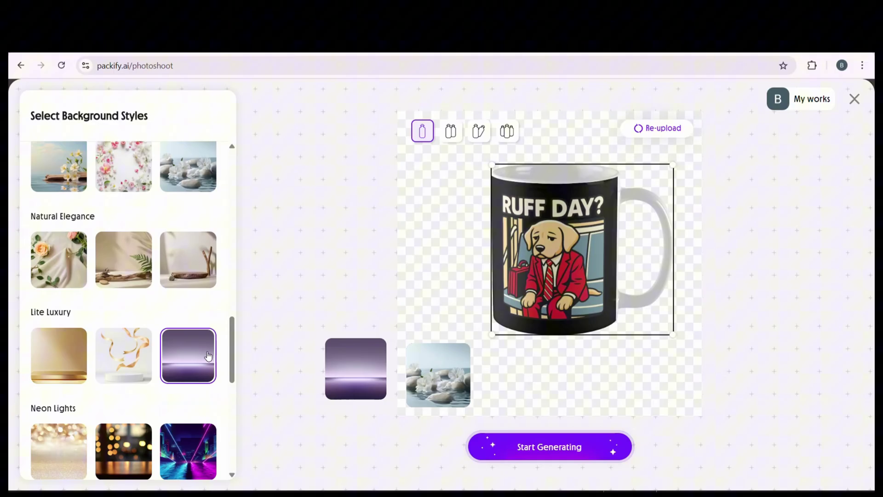
scroll(218, 360, "down", 1)
scroll(217, 360, "down", 1)
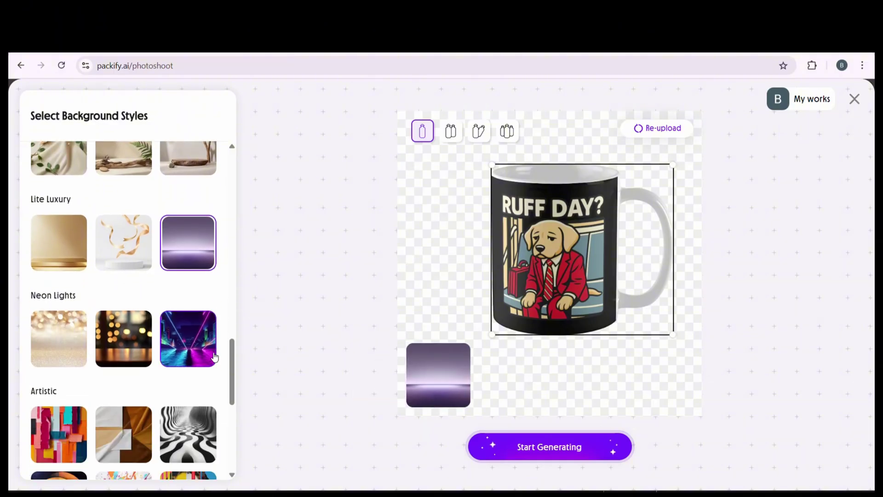
scroll(199, 351, "down", 3)
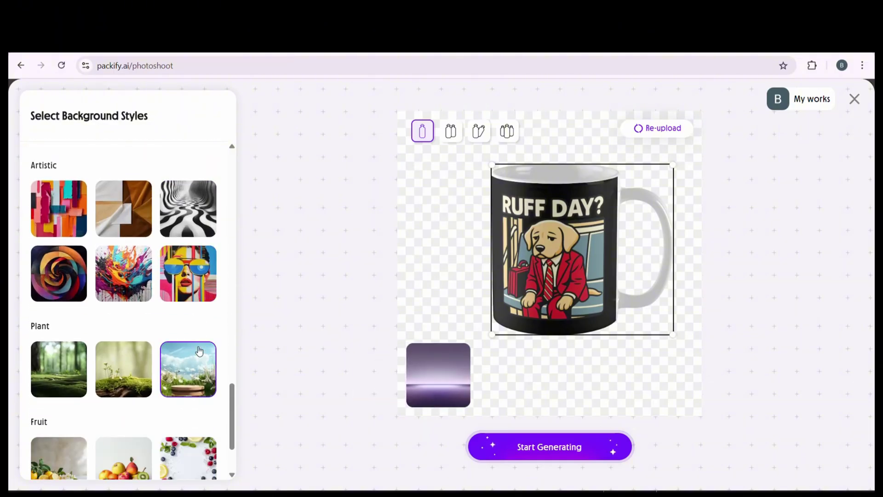
left_click(192, 367)
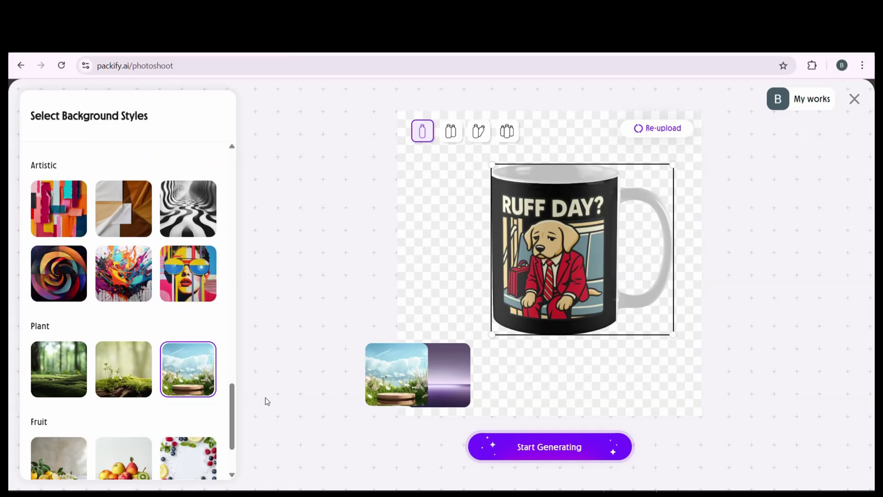
left_click(560, 454)
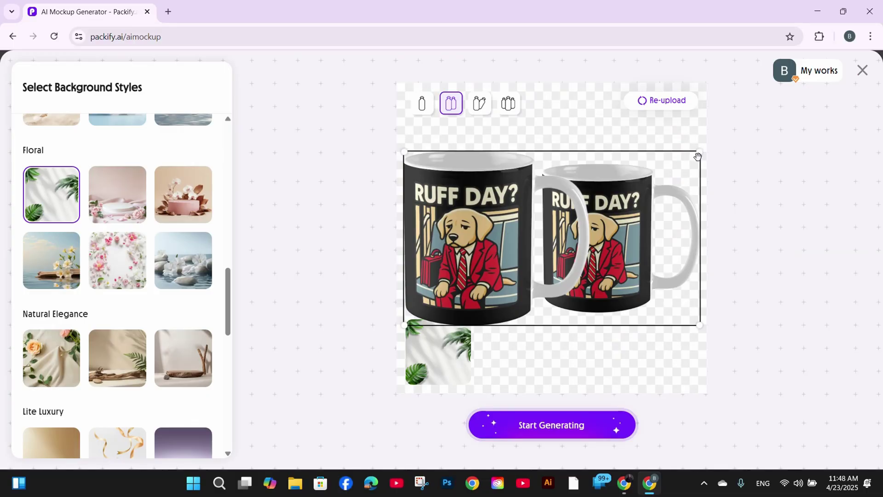
Use the three-mugs-in-a-row layout, shrink and reposition it, then generate on purple Neon Lights.
left_click(482, 107)
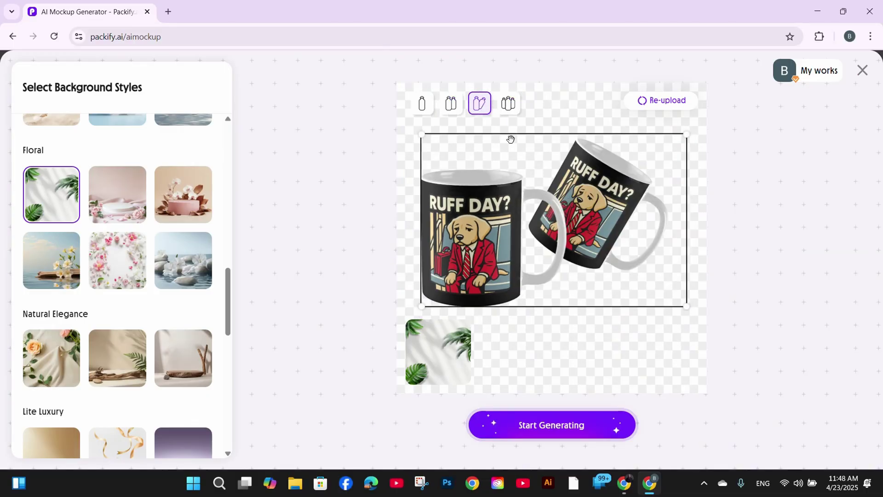
left_click(511, 105)
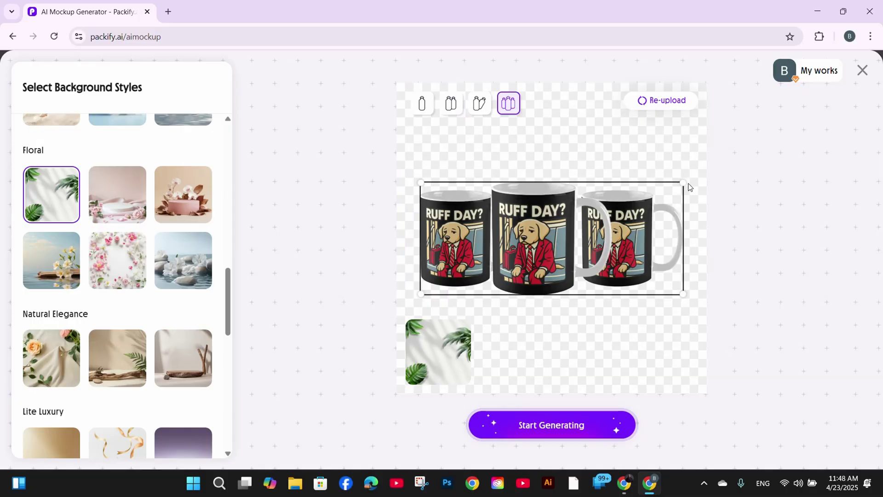
left_click_drag(686, 186, 657, 200)
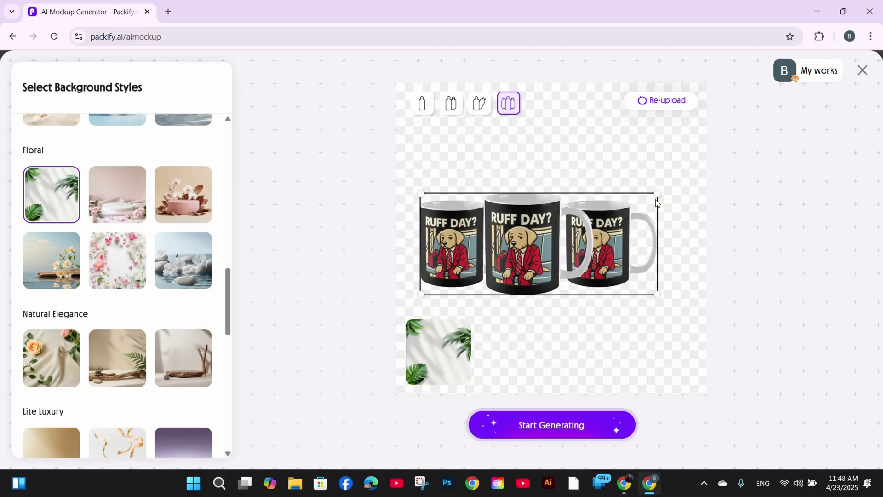
left_click_drag(553, 242, 561, 236)
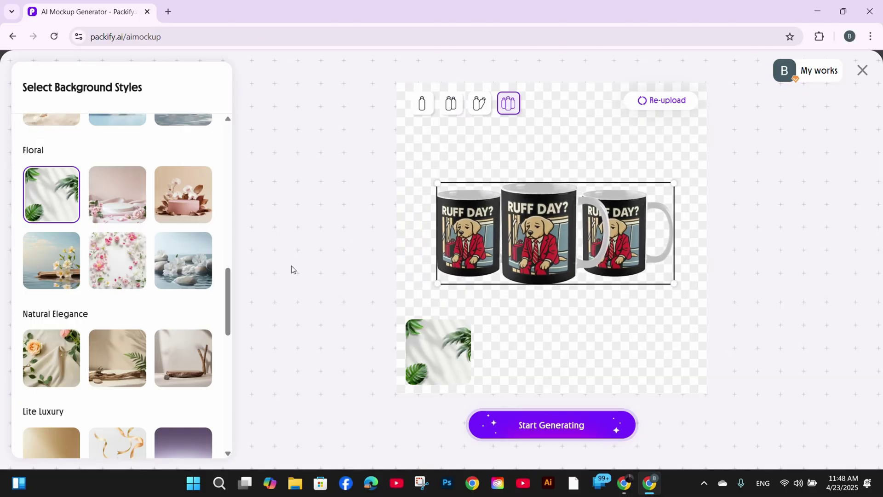
left_click_drag(231, 301, 214, 363)
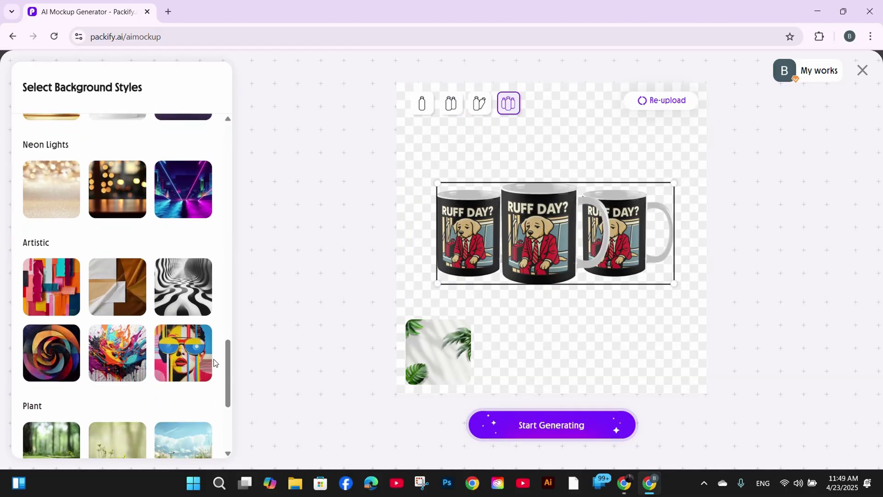
left_click(183, 182)
left_click(556, 434)
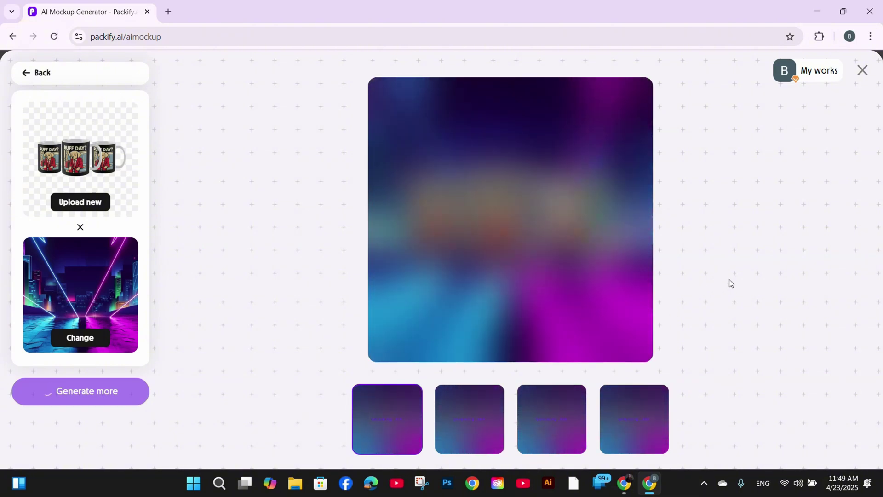
Compare the generated neon mockups and download the third one as a 2K image.
left_click(633, 418)
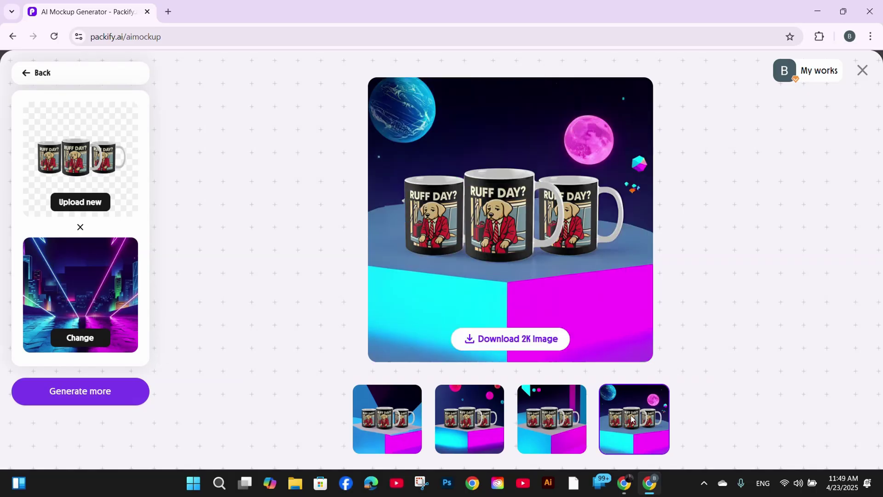
left_click(556, 427)
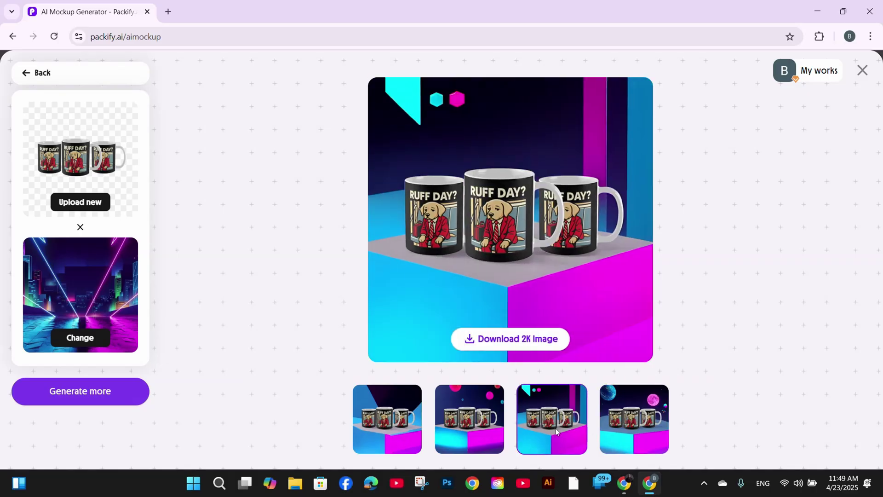
left_click(483, 418)
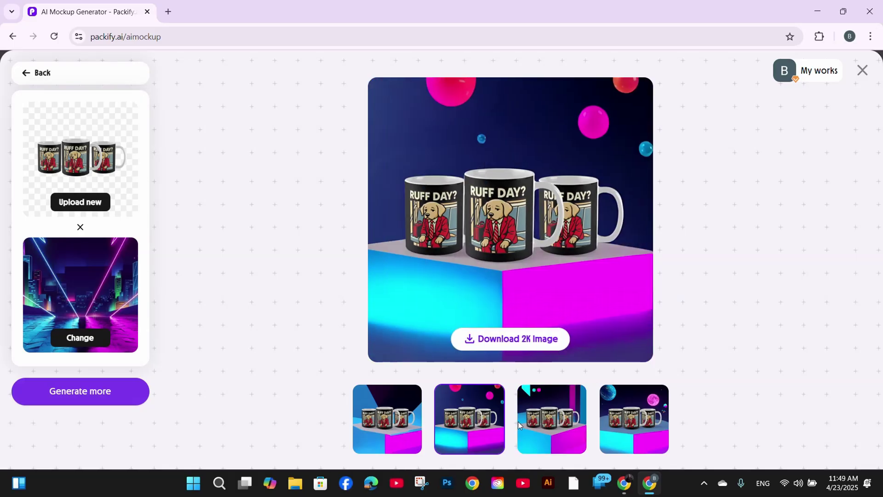
left_click(562, 425)
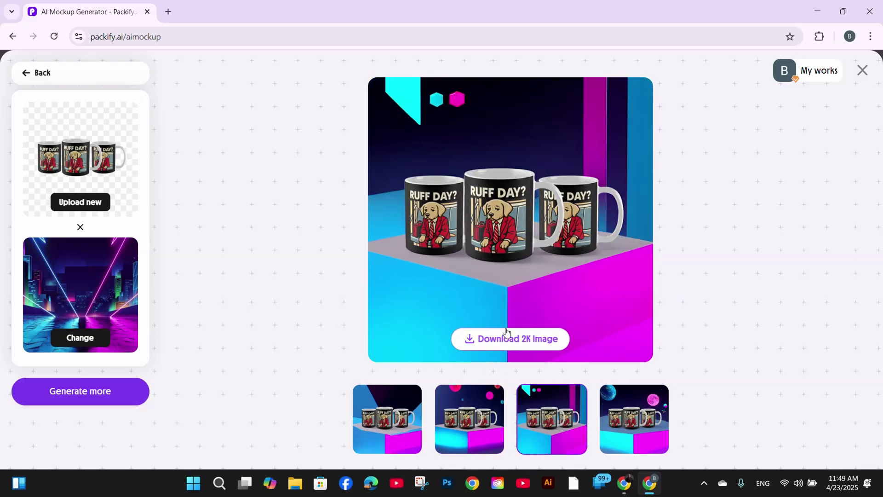
left_click(511, 344)
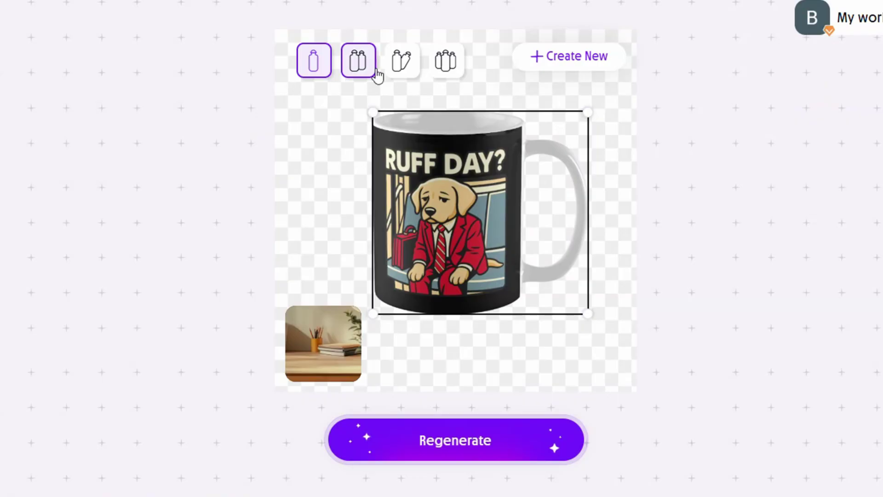
Switch to the two-mug layout, regenerate, and preview the wooden-table mockup.
left_click(368, 66)
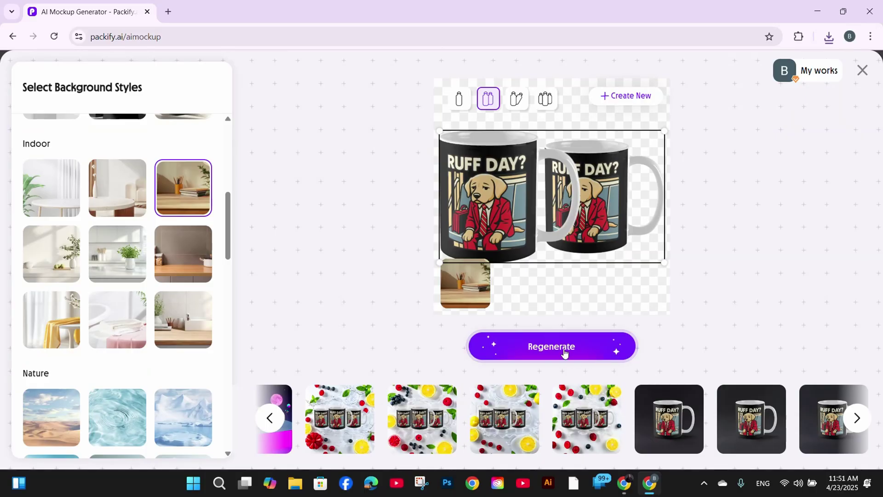
left_click(476, 451)
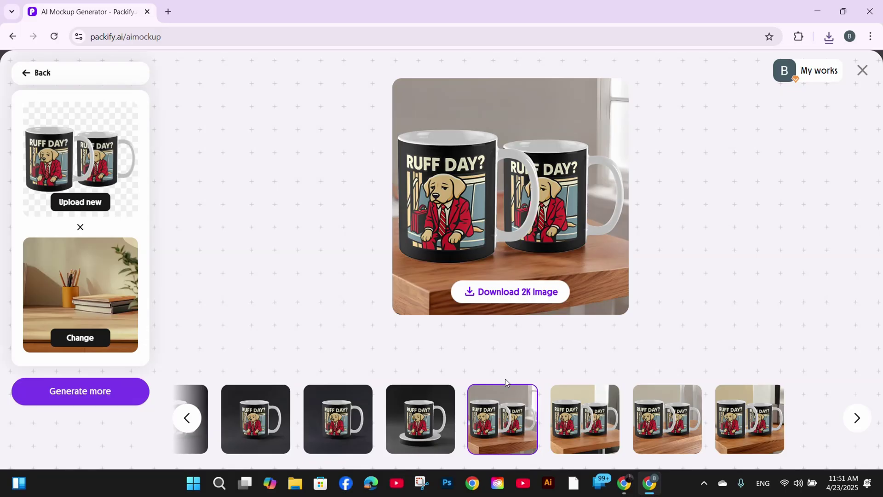
left_click(657, 431)
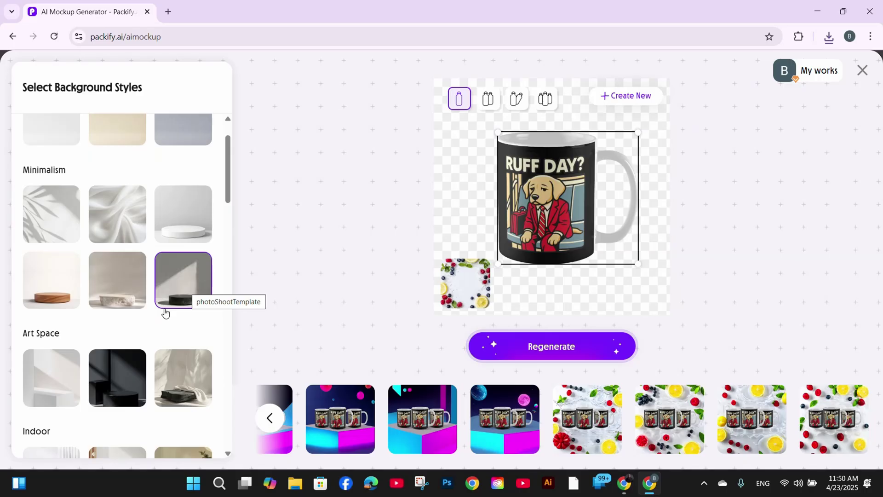
Choose the dark Art Space pedestal, regenerate, and preview the newest single-mug mockup.
left_click(136, 374)
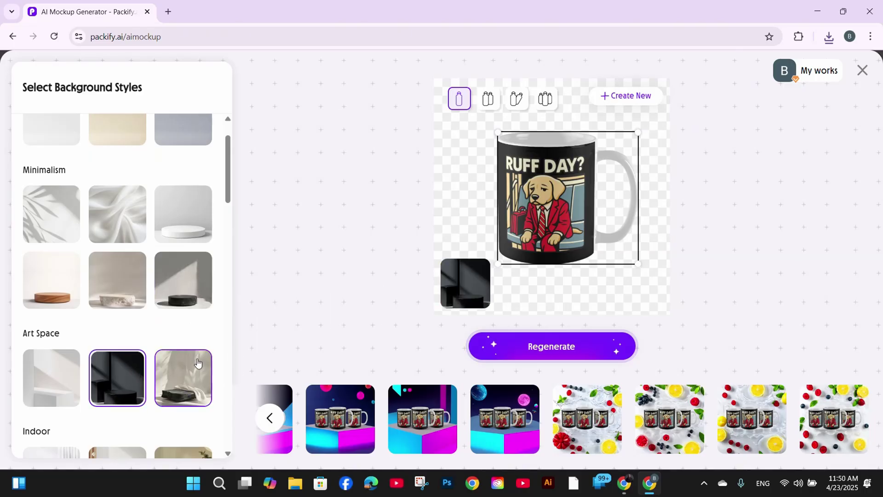
left_click(558, 357)
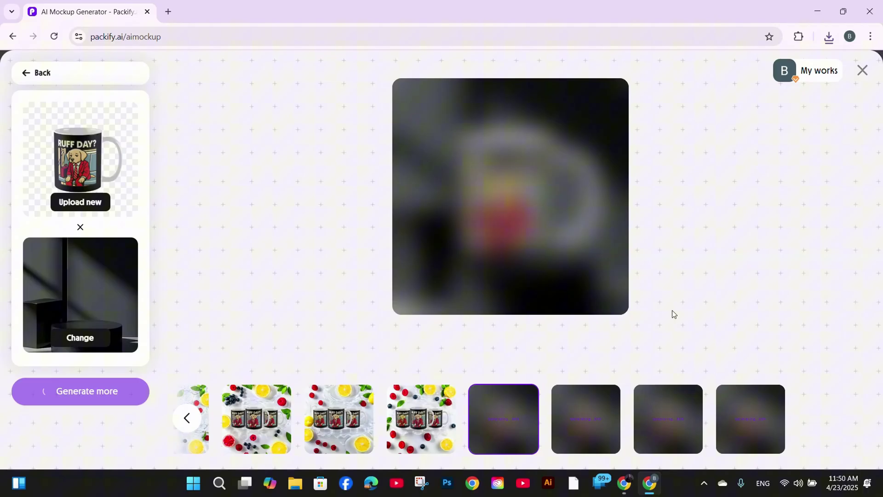
left_click(814, 424)
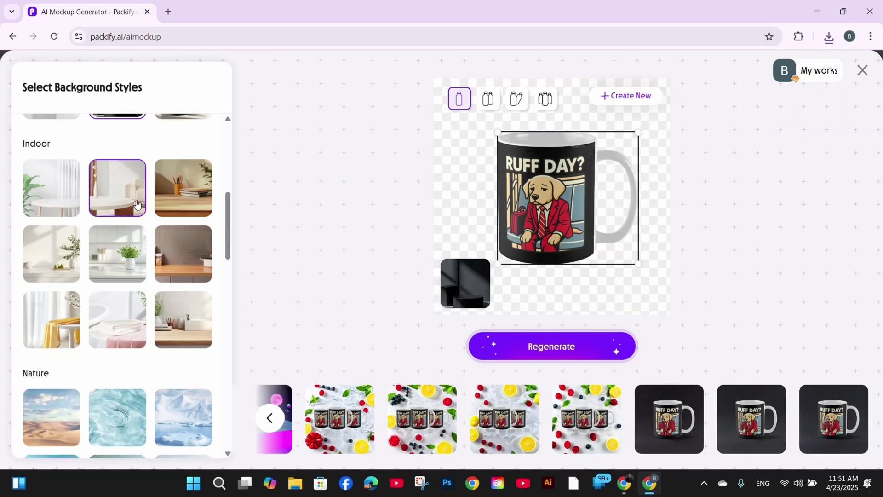
Generate two-mug mockups on the Indoor desk-with-books background and preview one.
left_click(178, 197)
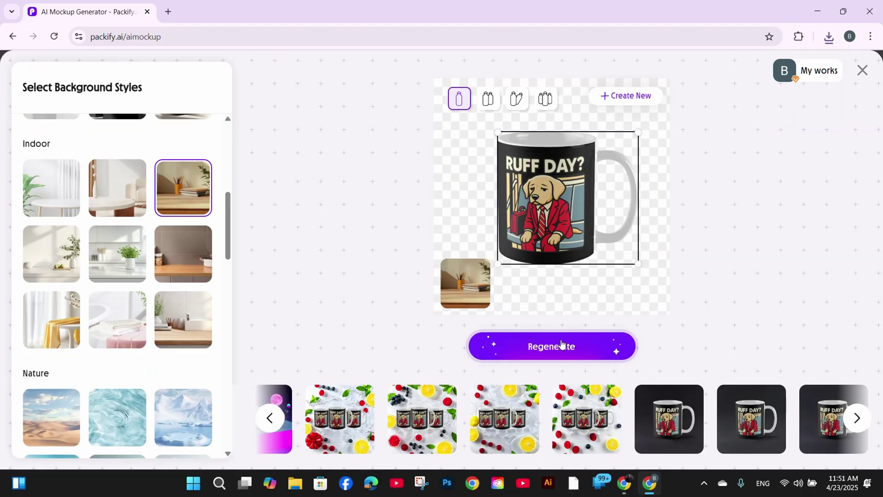
left_click(494, 104)
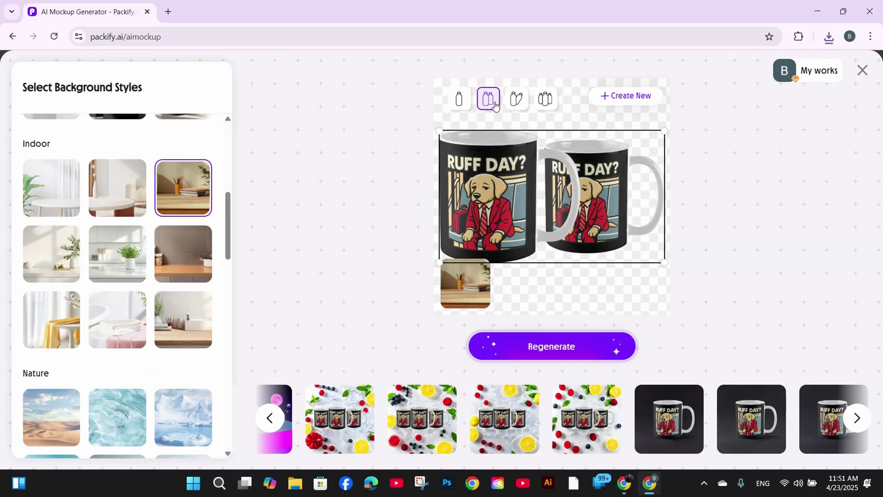
left_click(565, 353)
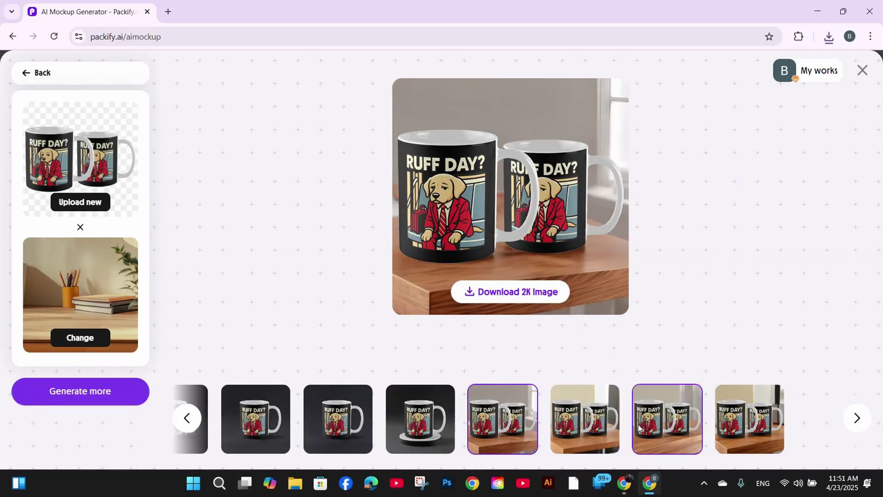
left_click(657, 430)
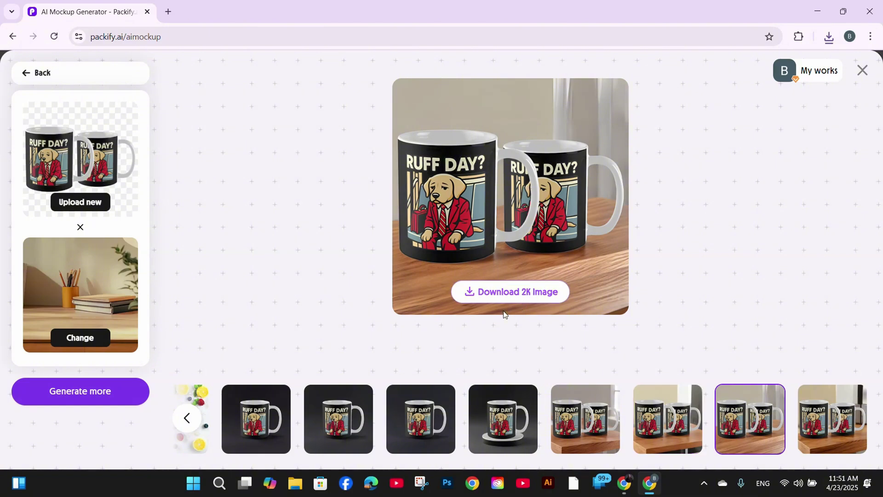
Return to the editor with a single mug and the Artistic paint-splash background.
left_click(23, 74)
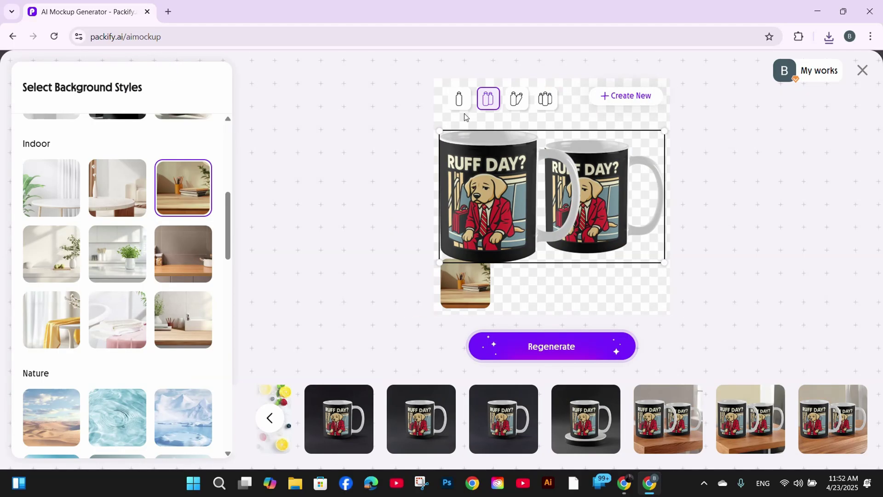
left_click(459, 98)
scroll(180, 241, "down", 15)
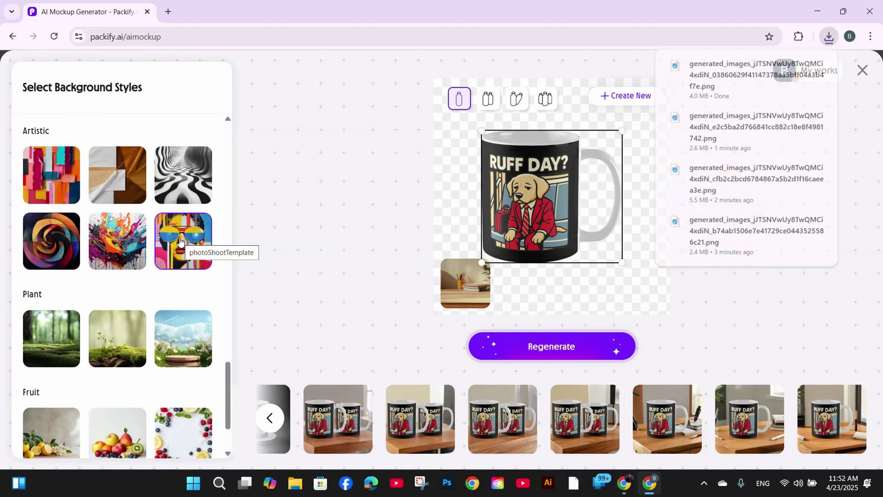
left_click(118, 243)
scroll(118, 243, "down", 2)
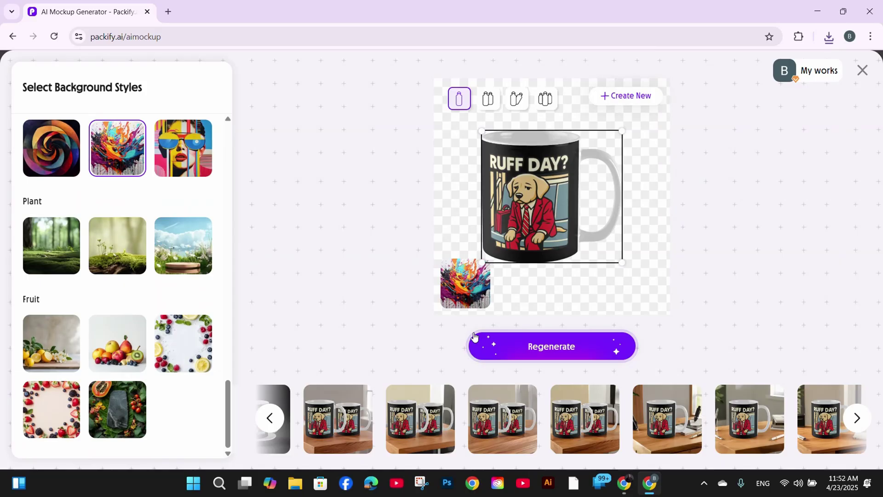
Regenerate on paint-splash and download two of the splash mockups as 2K images.
left_click(569, 354)
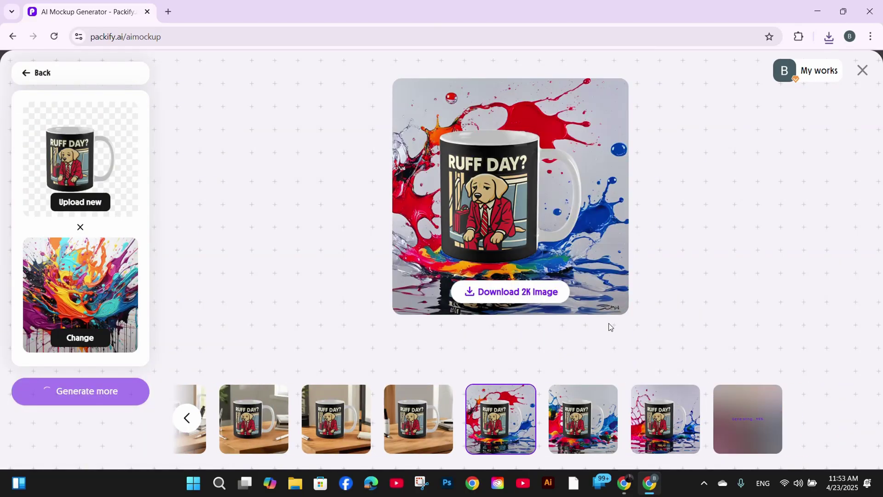
left_click(531, 298)
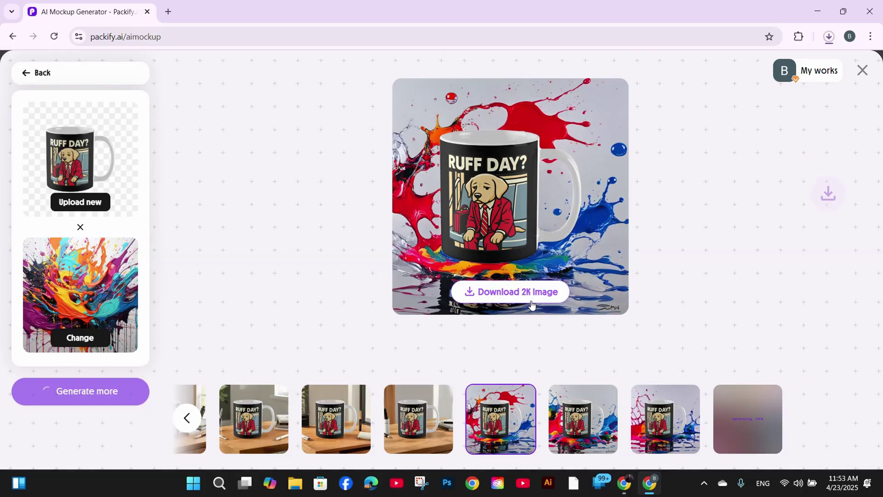
left_click(579, 407)
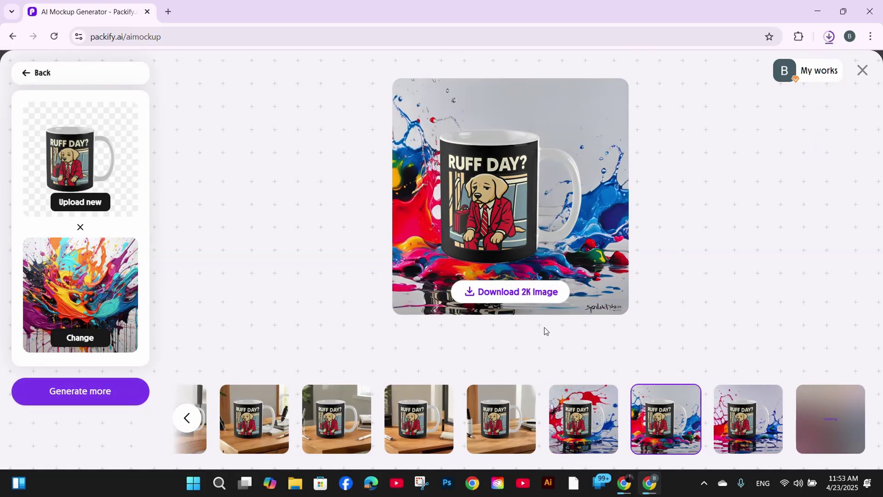
left_click(727, 431)
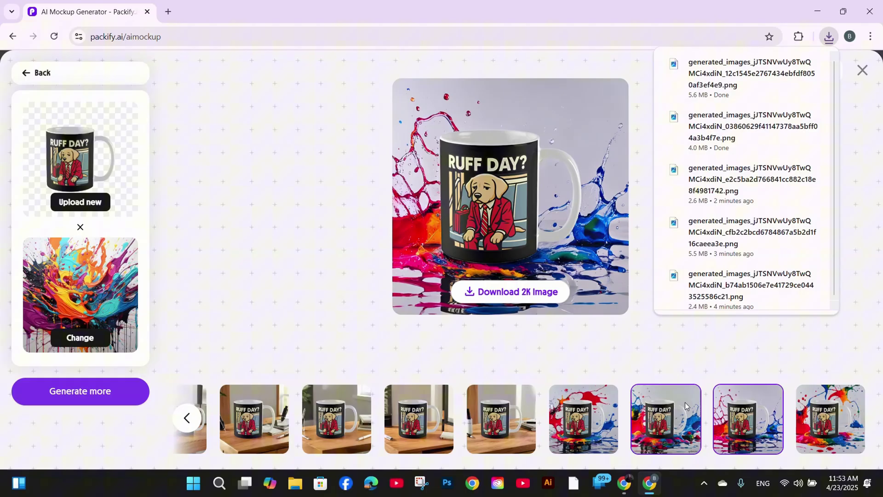
left_click(534, 298)
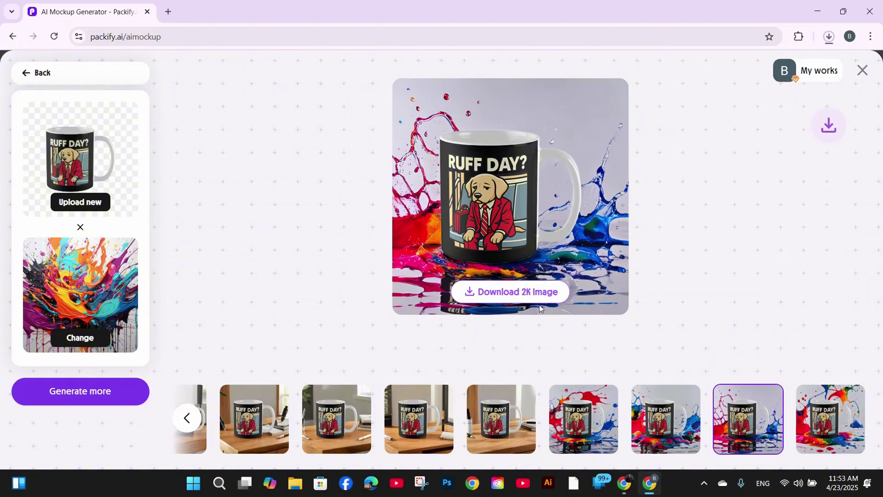
left_click(817, 431)
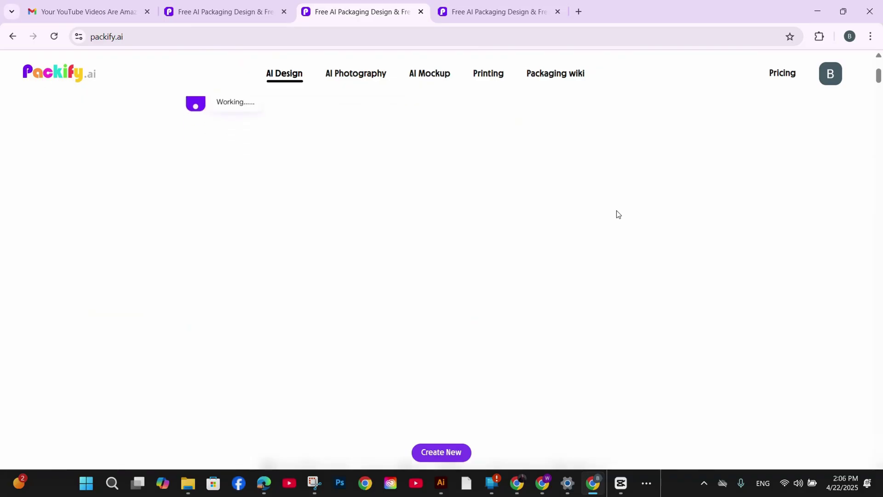
Scroll through the studiosketcha.com packaging concepts, past the red-striped mug and gable-top boxes, to the footer.
scroll(617, 214, "up", 5)
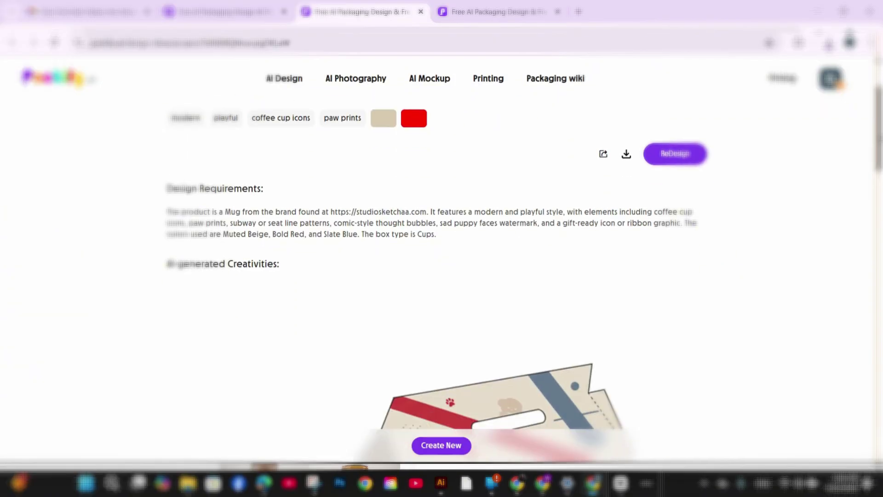
scroll(441, 258, "down", 10)
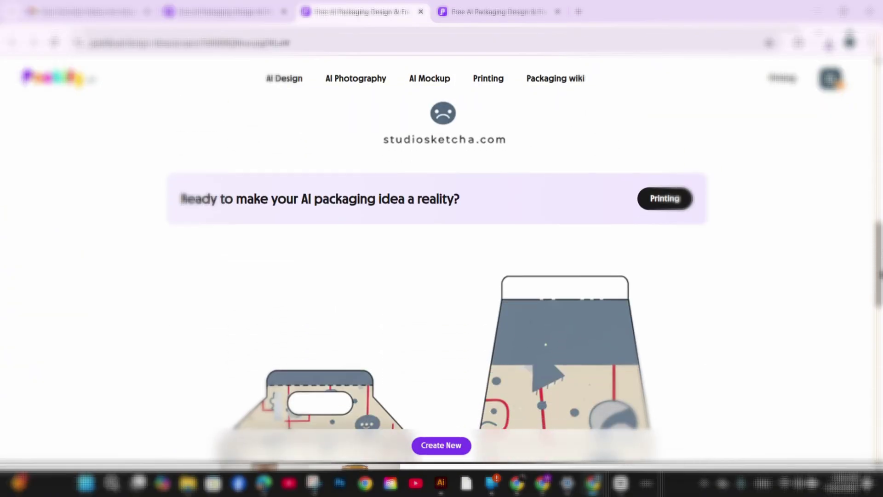
scroll(638, 258, "down", 15)
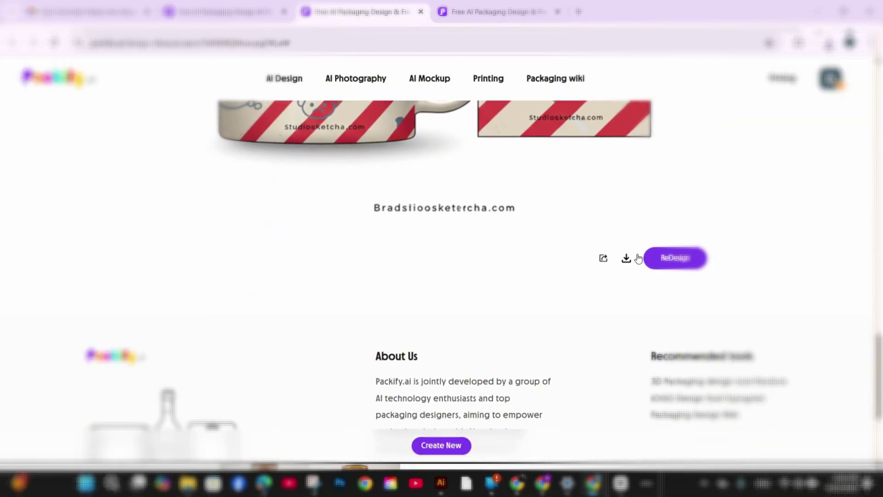
left_click_drag(878, 366, 878, 396)
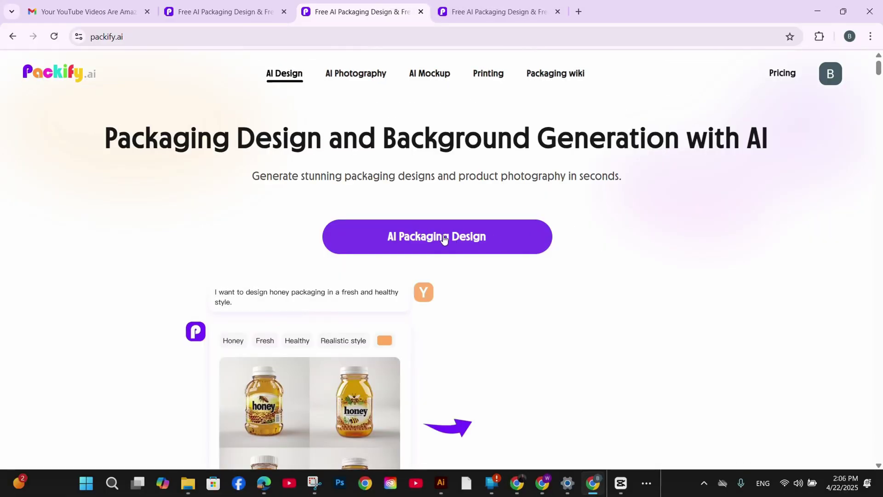
Start an AI packaging design for product 'A Mug' with the brand website, keeping Containers & Cups › Cups packaging.
left_click(443, 236)
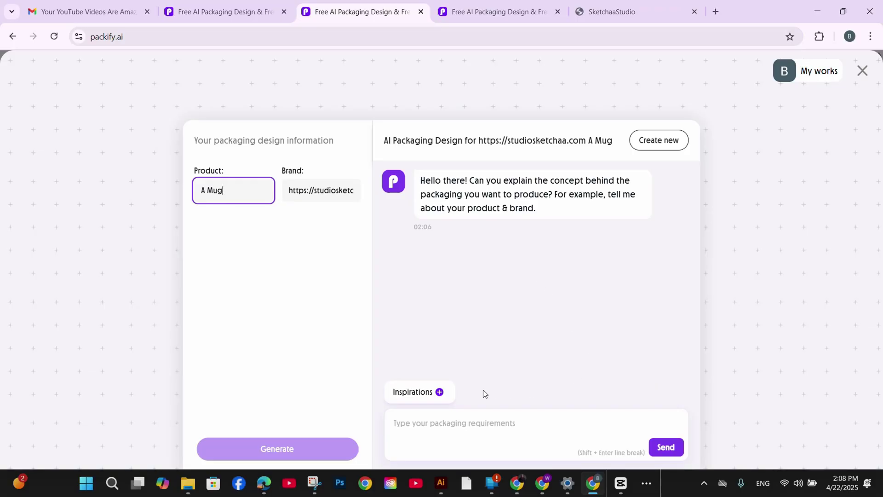
left_click(495, 422)
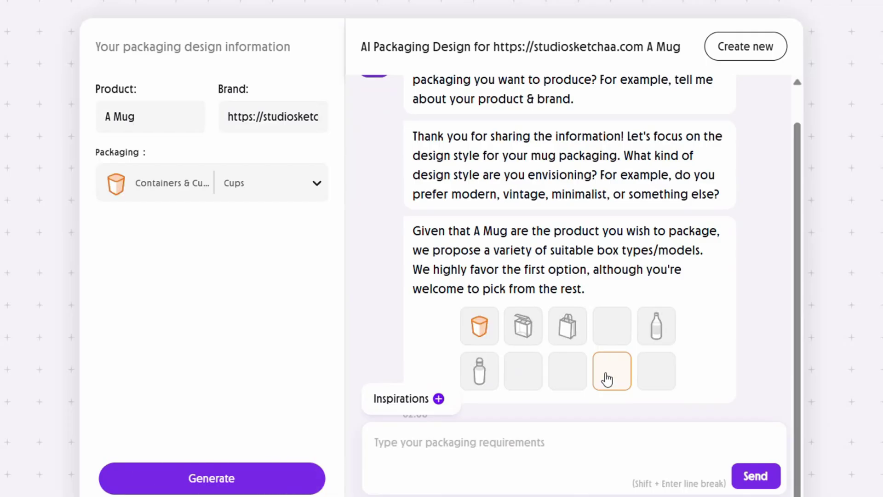
left_click(308, 184)
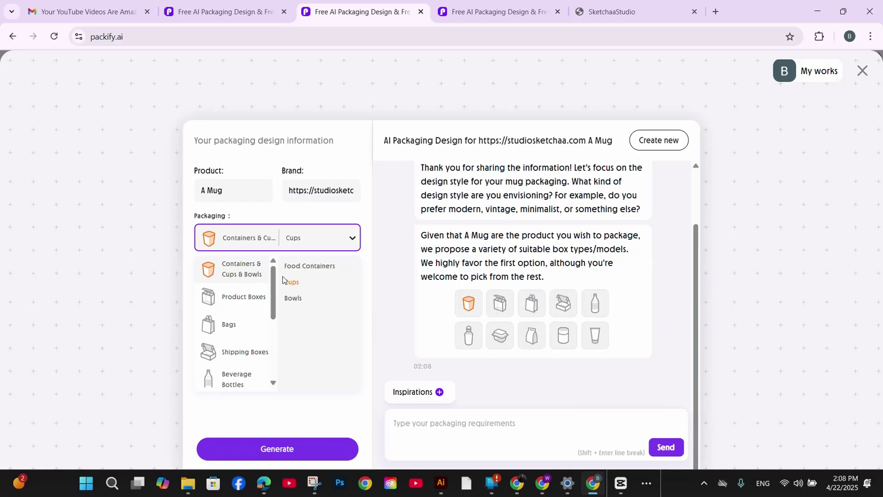
left_click_drag(273, 296, 284, 368)
scroll(239, 322, "up", 5)
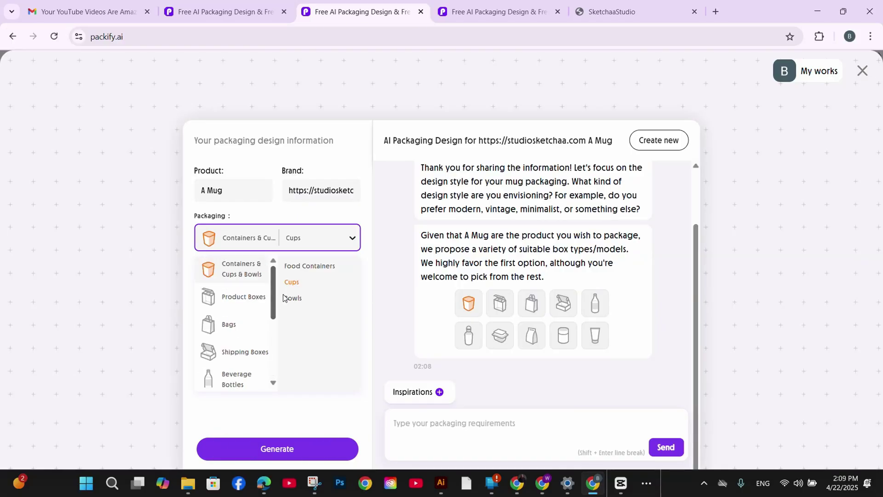
left_click(308, 285)
scroll(672, 325, "up", 2)
scroll(672, 325, "down", 2)
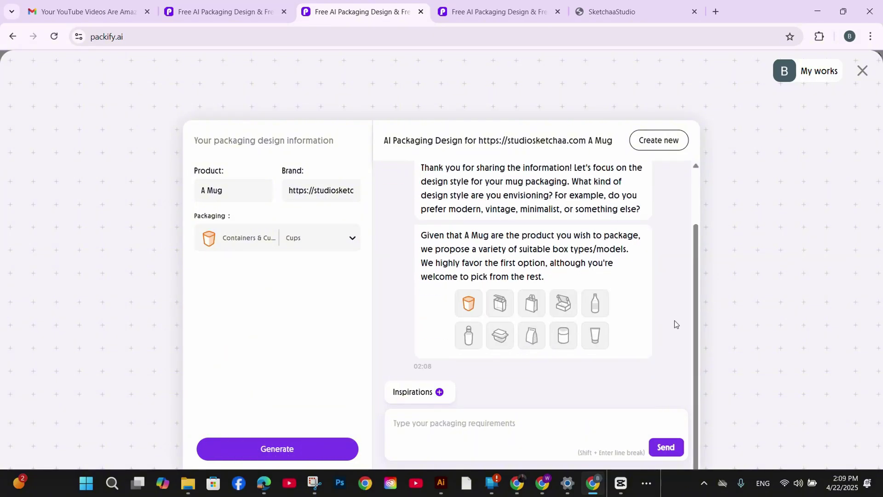
Remove the duplicated 'Thank you for' and send the 'I prefer modern' playful style message with coffee cup icons and paw prints.
type("I prefe")
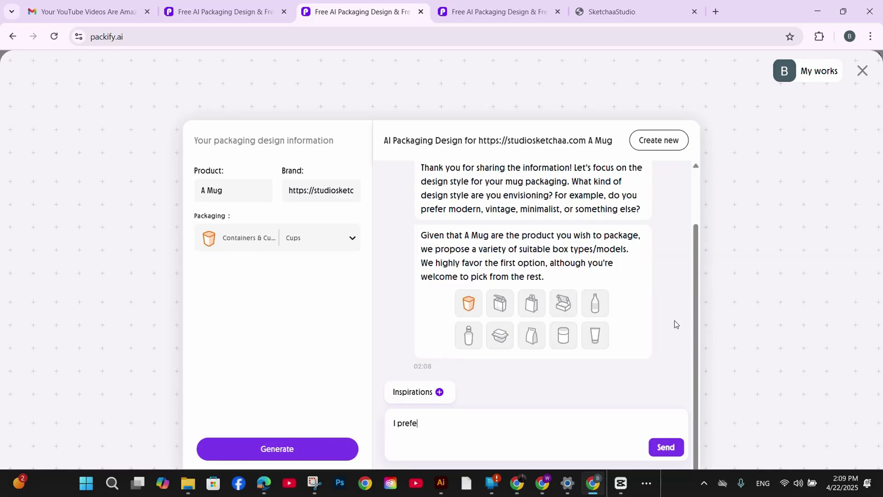
type("r modern")
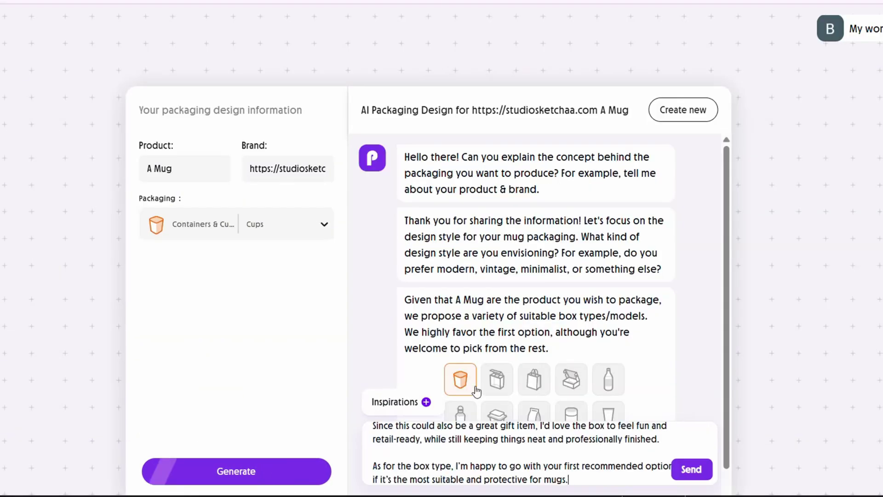
scroll(626, 449, "up", 3)
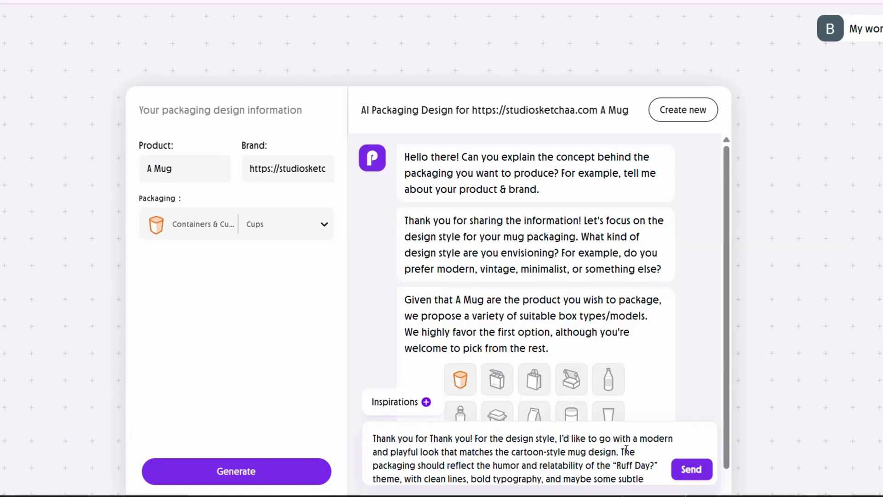
left_click(431, 439)
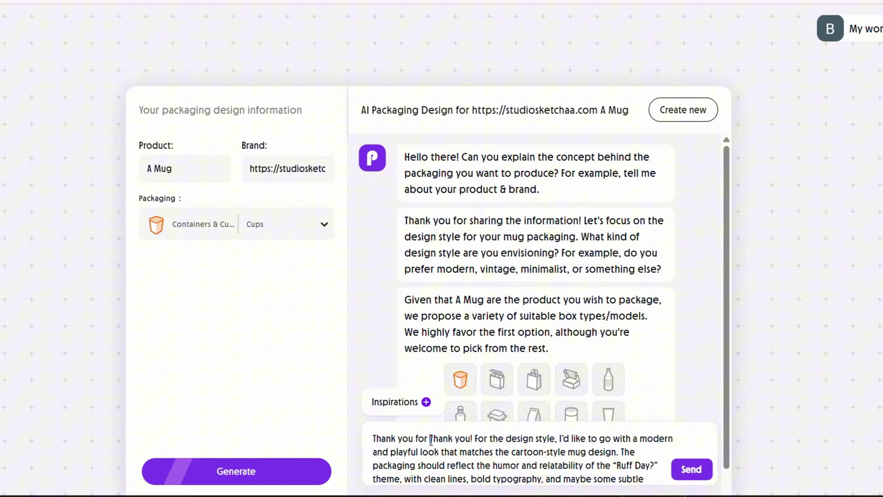
key("BackSpace")
key("BackSpace")
key("BackSpace")
key("BackSpace")
key("BackSpace")
key("BackSpace")
key("BackSpace")
key("BackSpace")
key("BackSpace")
key("BackSpace")
key("BackSpace")
key("BackSpace")
key("BackSpace")
key("BackSpace")
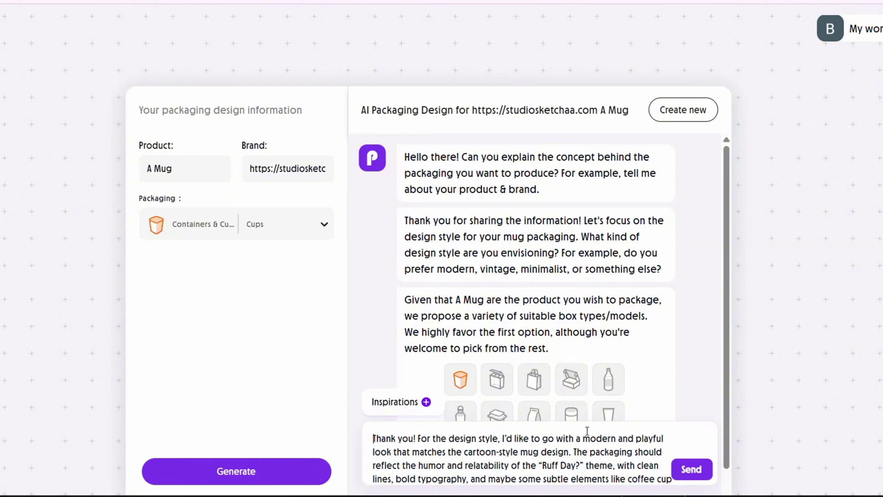
scroll(698, 422, "down", 3)
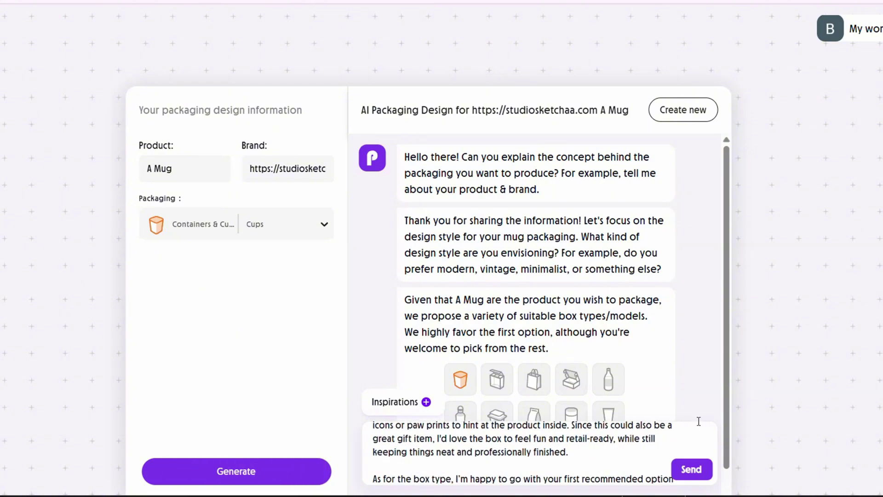
scroll(698, 422, "up", 3)
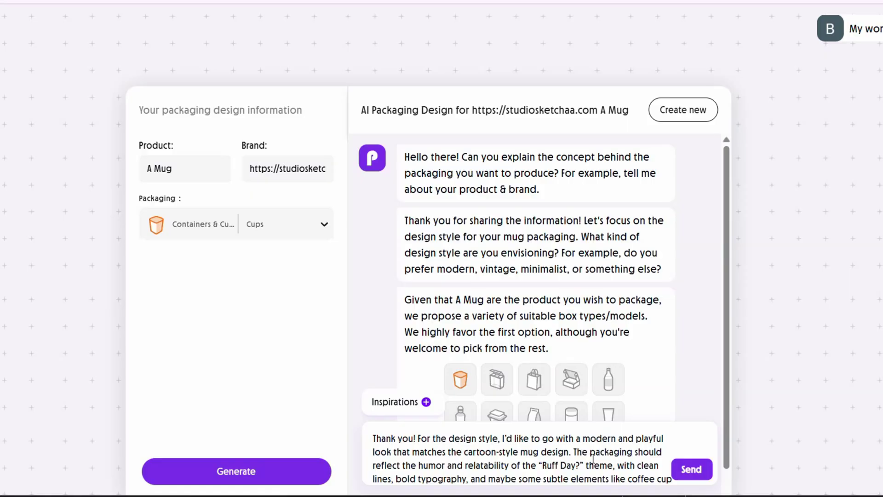
scroll(592, 459, "down", 3)
scroll(592, 459, "down", 2)
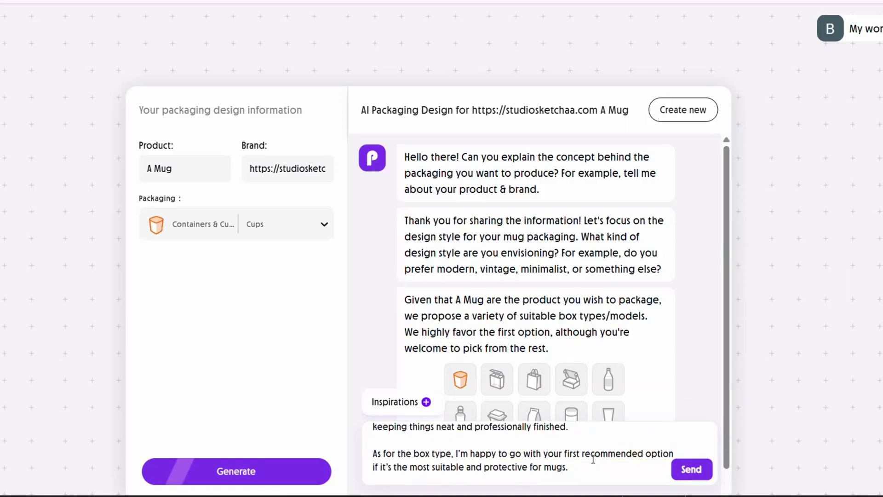
left_click(690, 472)
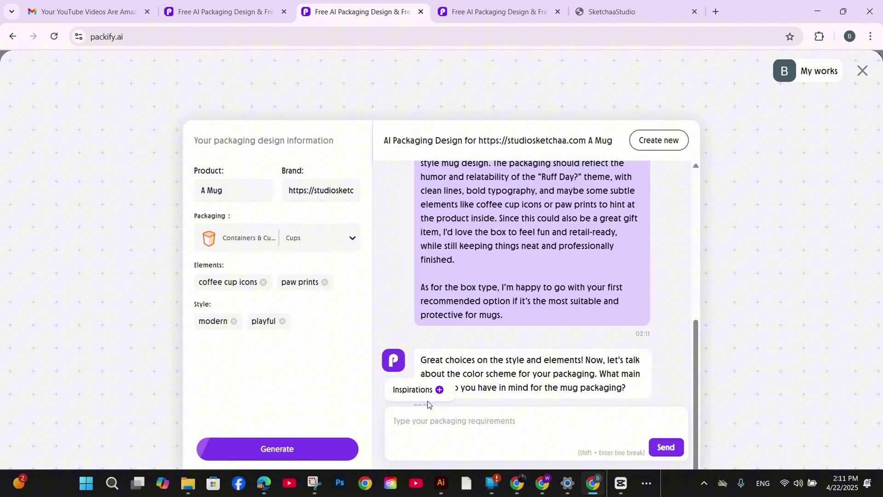
Send the beige, red and slate-blue colour-scheme reply, rewriting its last line with 'cusomers looking'.
left_click_drag(630, 390, 633, 353)
left_click(427, 331)
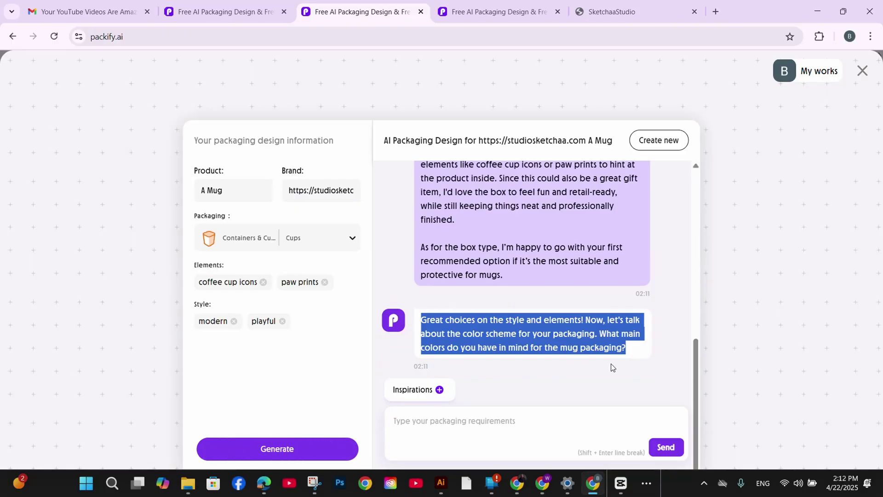
left_click(561, 423)
key("ctrl+v")
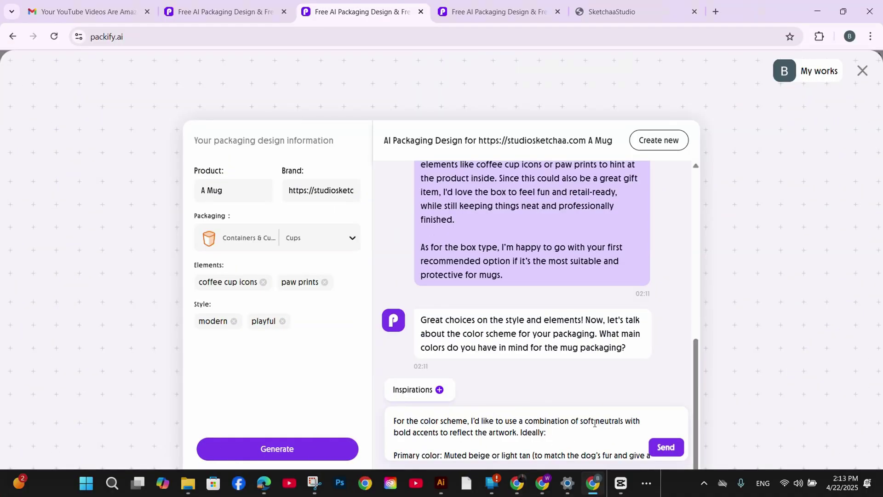
scroll(593, 421, "down", 1)
scroll(594, 422, "up", 1)
scroll(607, 432, "down", 5)
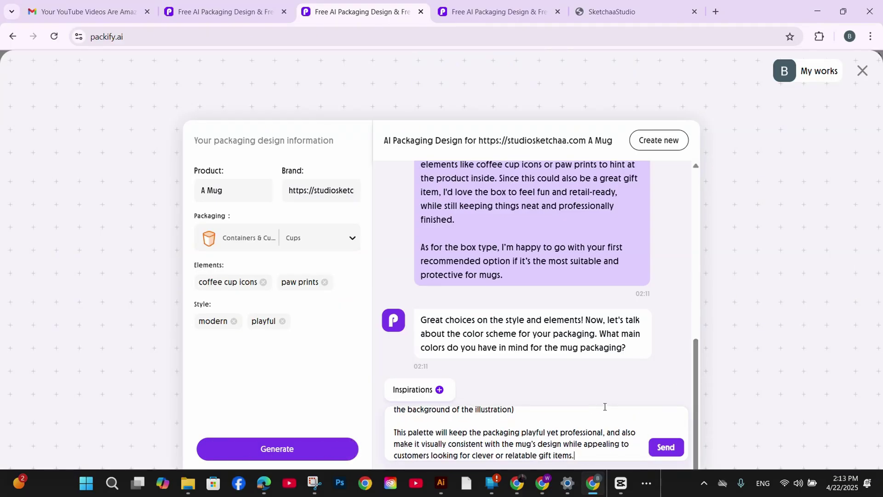
left_click_drag(575, 455, 629, 445)
type("cusomers looking")
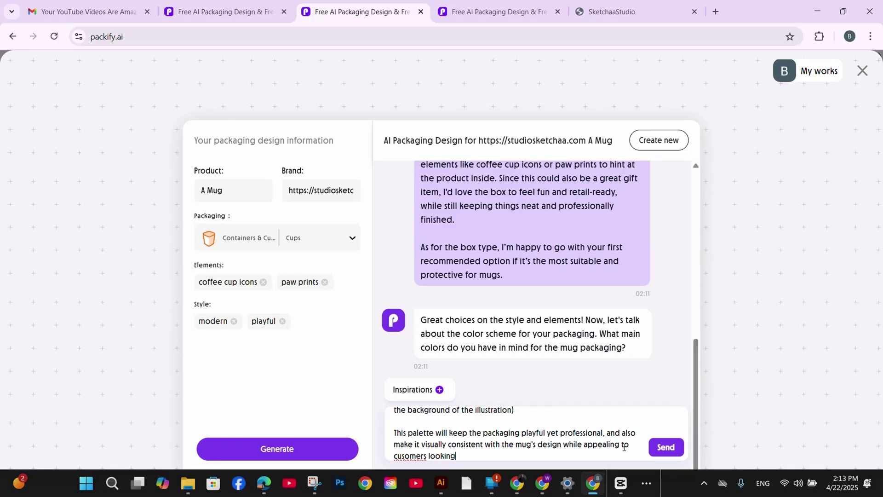
key("Return")
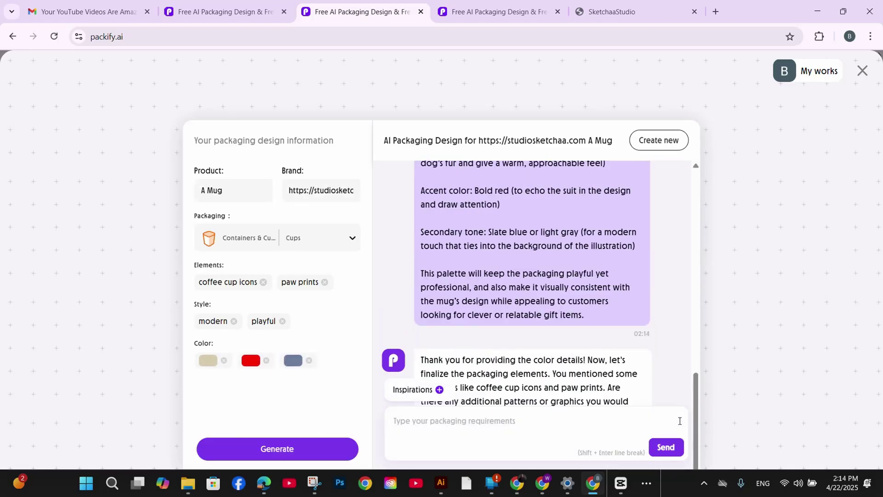
Paste the extra elements: subway-line patterns, thought bubbles, sad puppy watermark and gift ribbon.
scroll(641, 367, "down", 2)
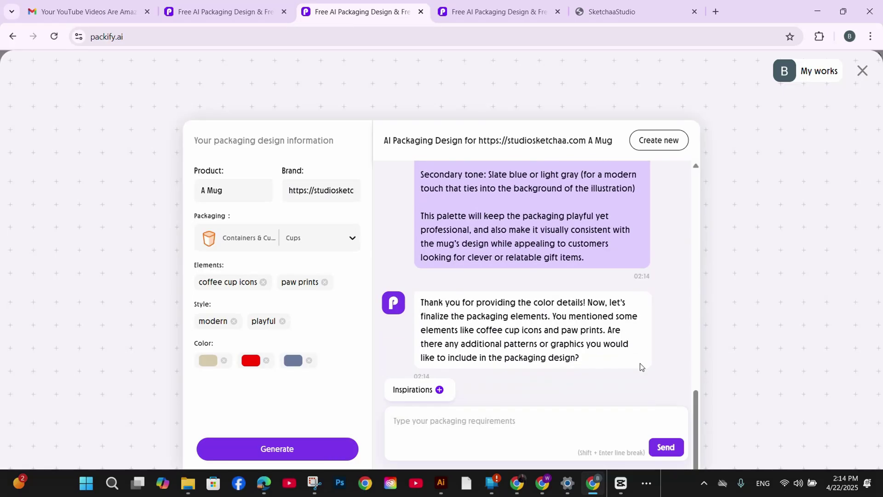
key("ctrl+v")
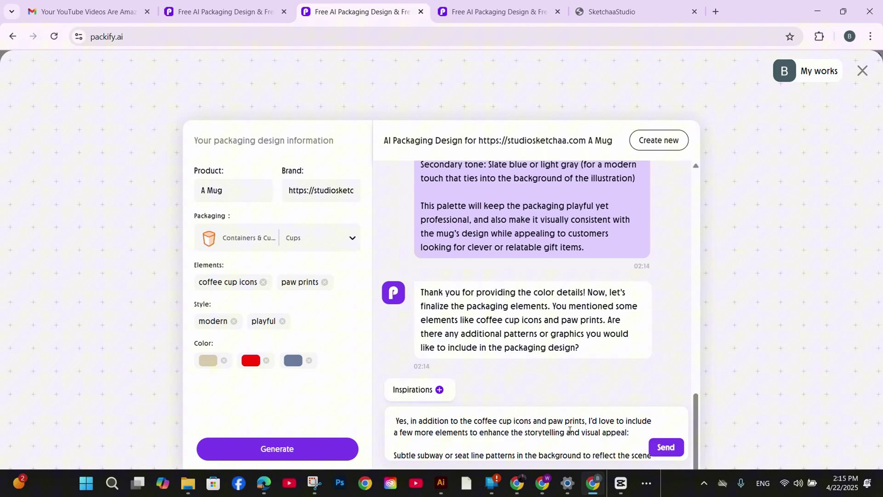
scroll(570, 430, "down", 3)
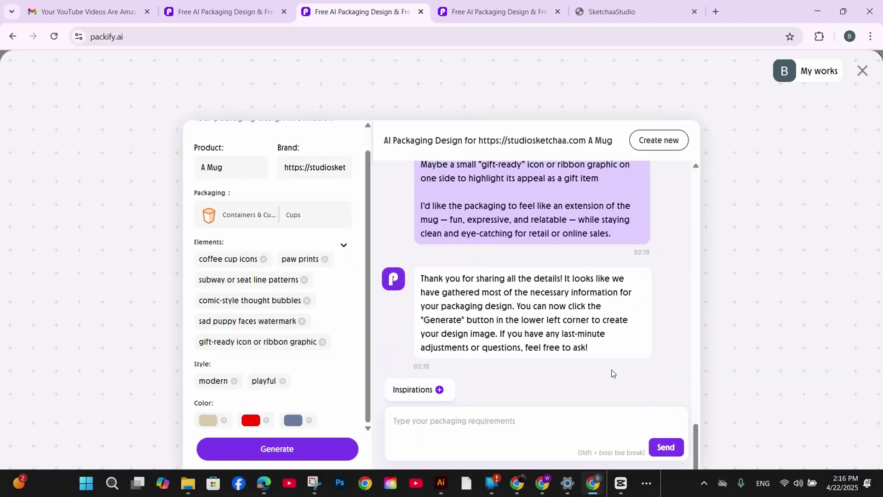
Generate the Ruff Day? mug gift packaging and review the mug-and-gable-box concepts in the chat.
left_click(257, 452)
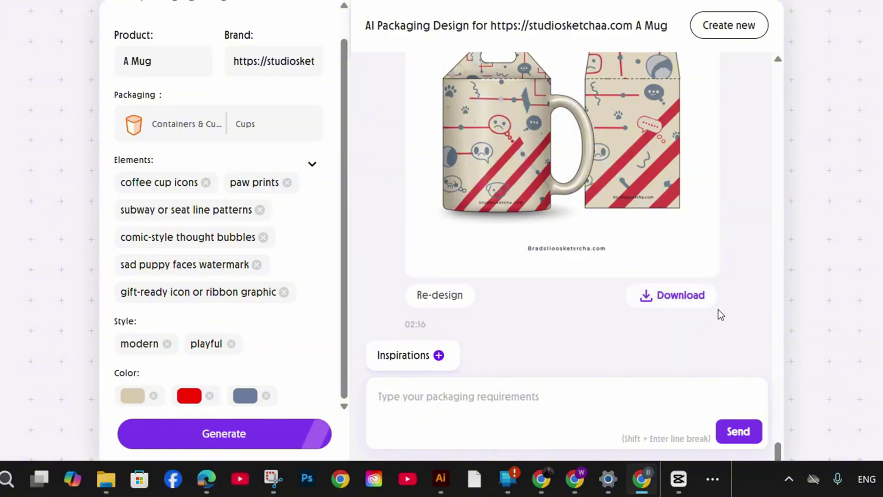
scroll(718, 310, "up", 4)
scroll(735, 311, "up", 4)
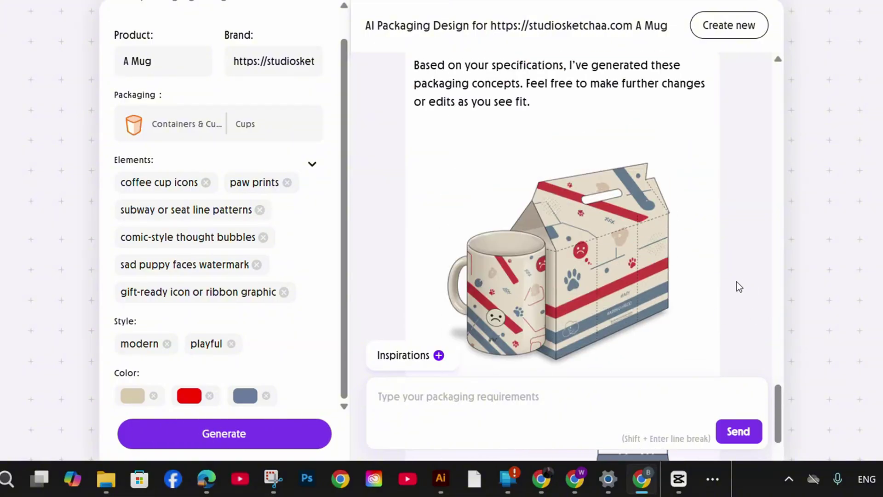
scroll(736, 282, "up", 2)
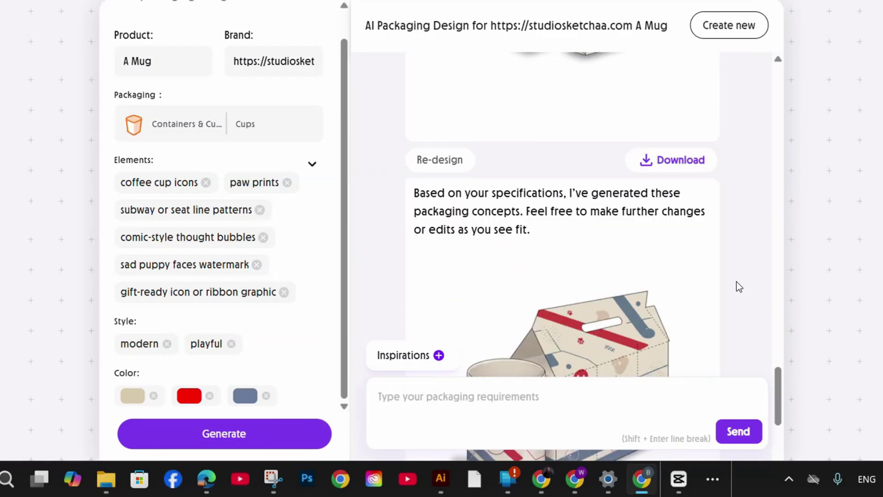
scroll(736, 281, "down", 4)
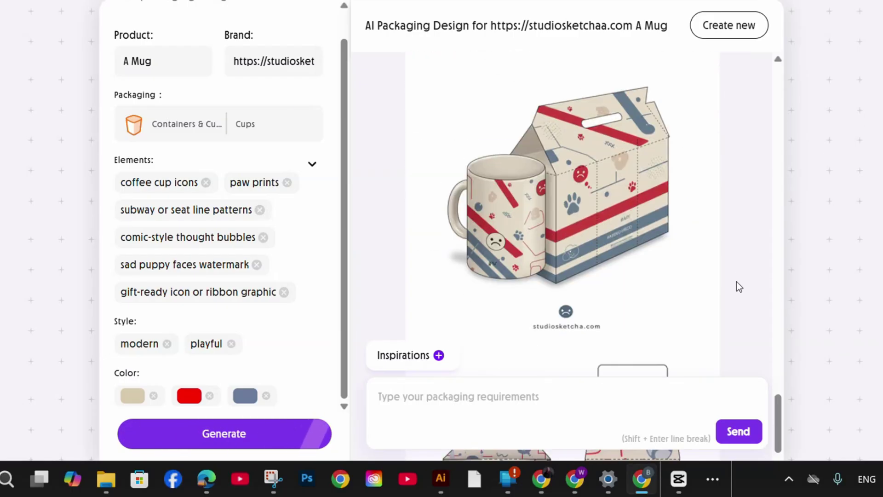
scroll(736, 281, "down", 4)
scroll(736, 281, "up", 15)
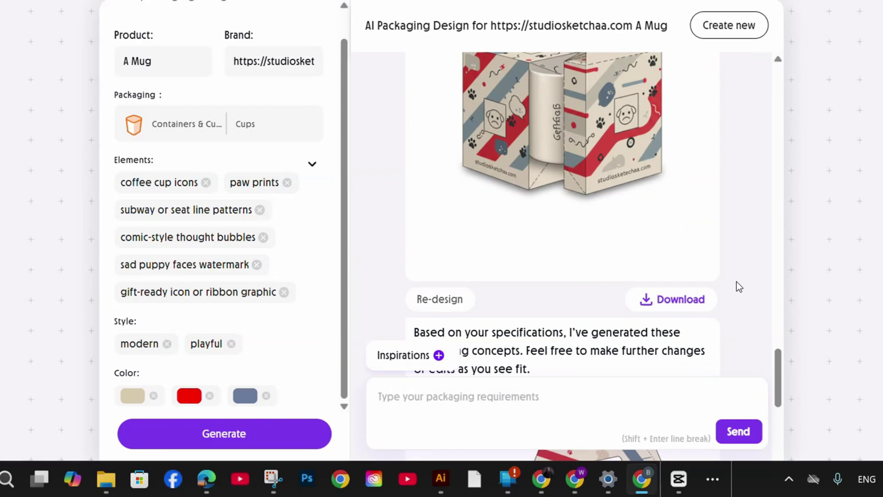
scroll(736, 282, "up", 10)
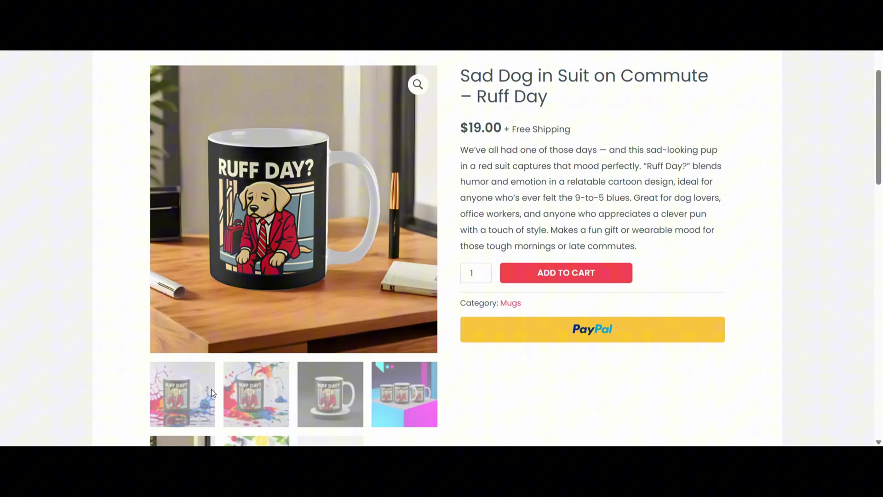
View the paint-splash, mug-on-saucer and three-mugs-on-neon-blocks photos in the product gallery.
left_click(194, 394)
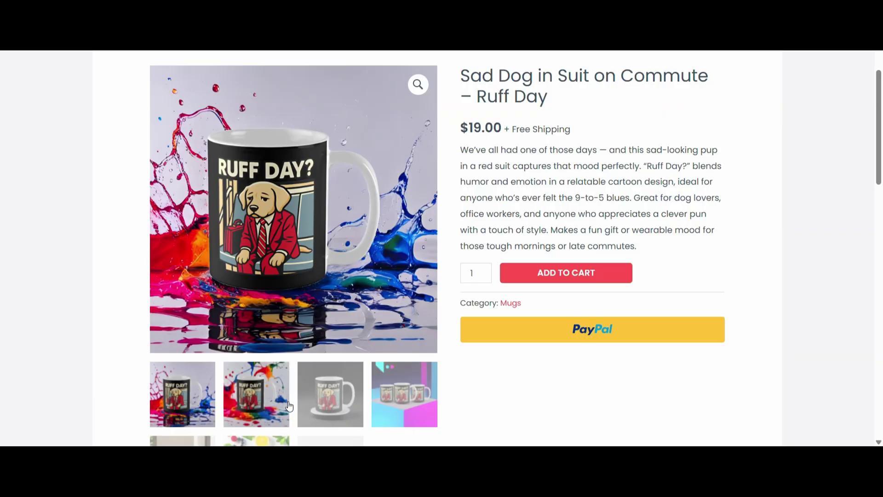
left_click(328, 401)
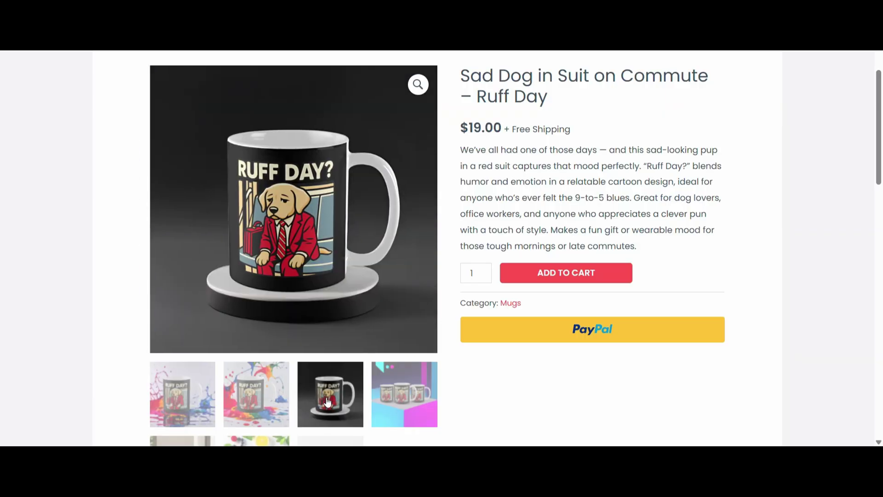
left_click(403, 407)
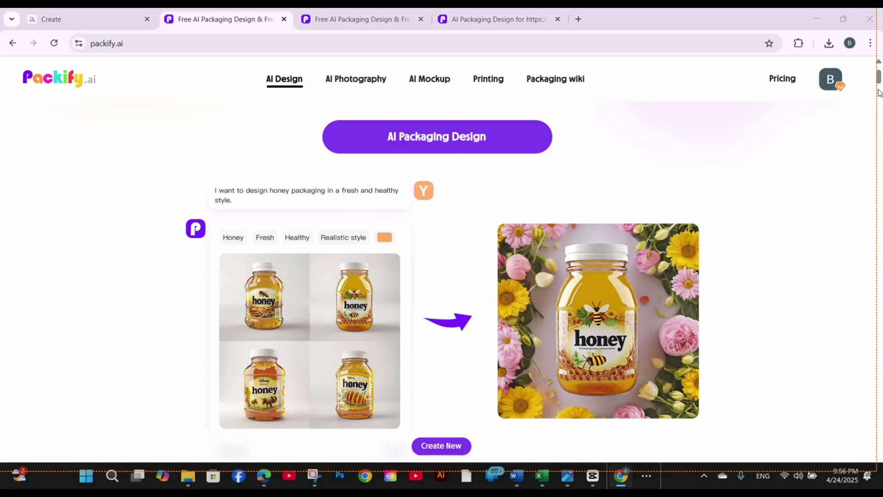
Scroll the AI Design home page past Explore packaging templates to the Electronics examples.
left_click(878, 92)
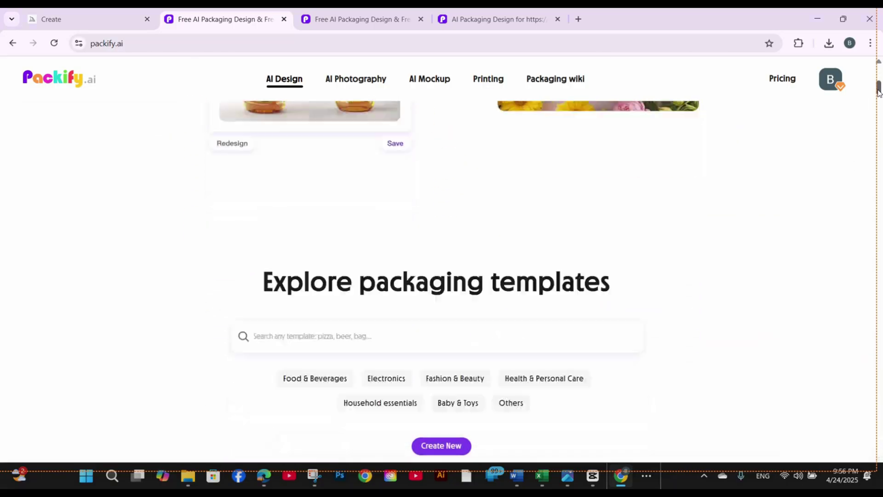
left_click_drag(878, 92, 879, 155)
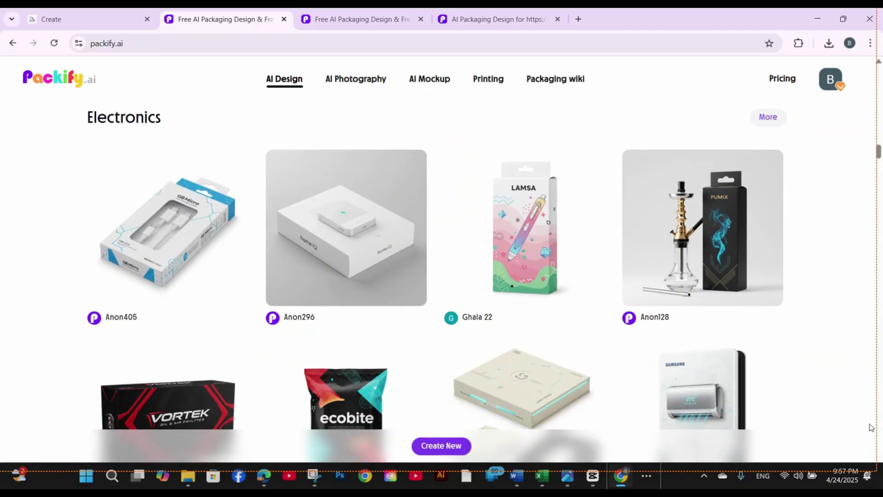